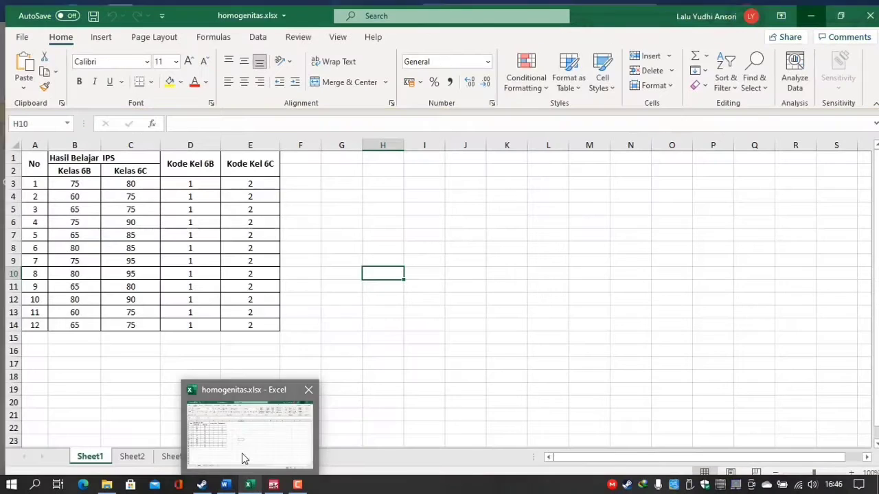
Step: Review the class 6B and 6C score table in homogenitas.xlsx and switch to the SPSS Data Editor
click(242, 453)
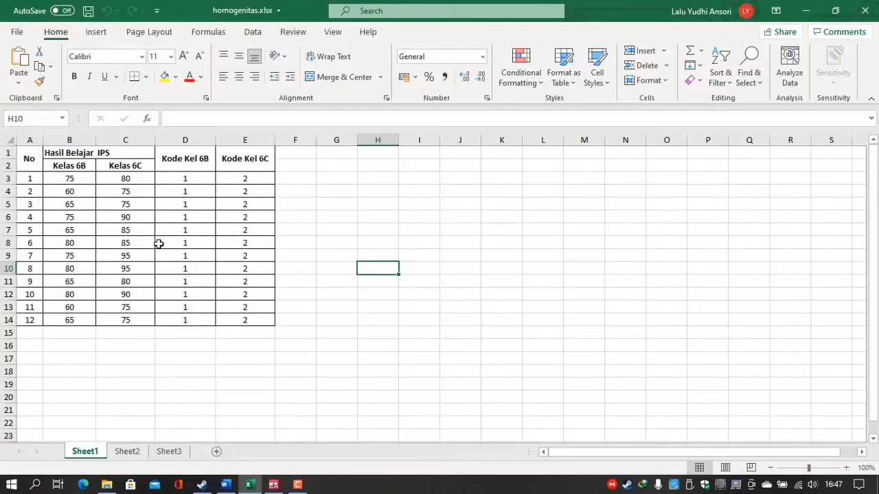
mouse_move(273, 483)
click(272, 453)
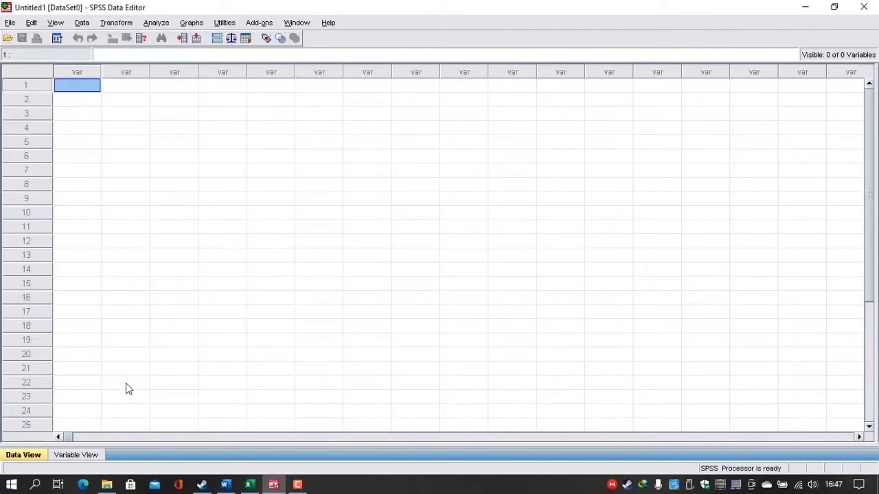
Step: Define two new numeric variables named Hasil and Kelas in the empty dataset
click(76, 455)
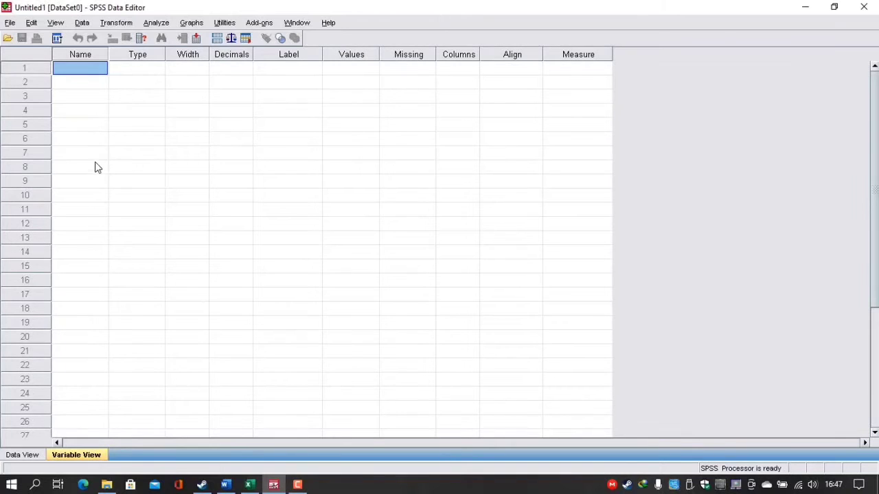
double_click(88, 71)
text(Hasil)
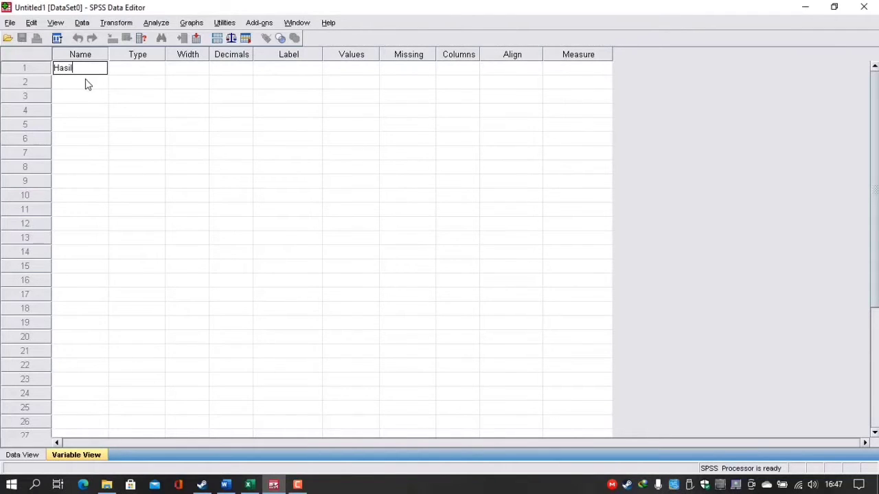
click(86, 82)
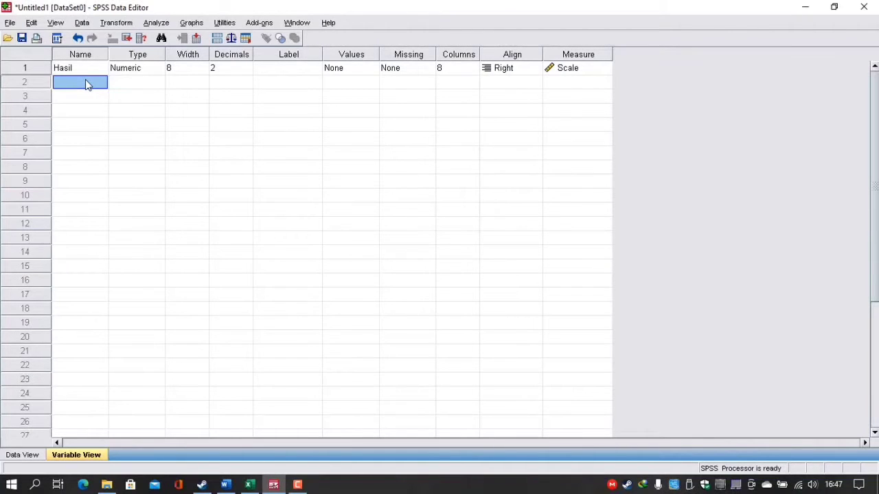
text(Kelas)
click(121, 84)
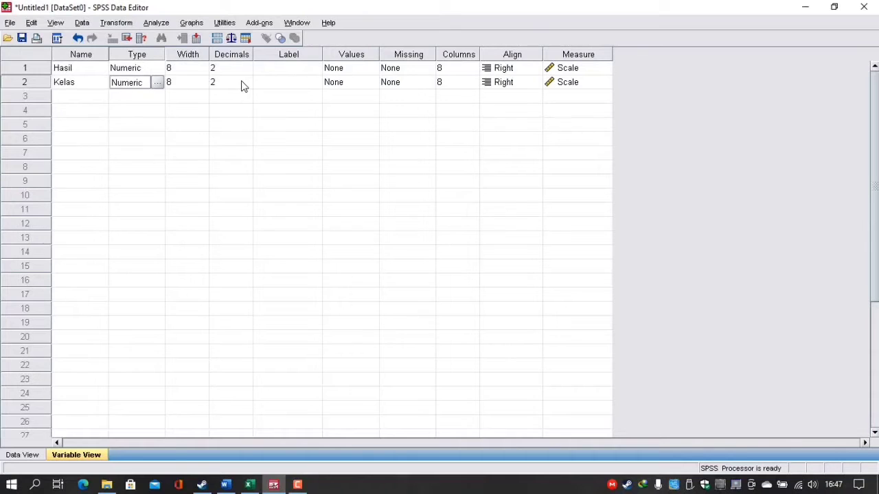
Step: Label the Hasil variable "Hasil Belajar IPS" and the Kelas variable "Kelas"
click(265, 73)
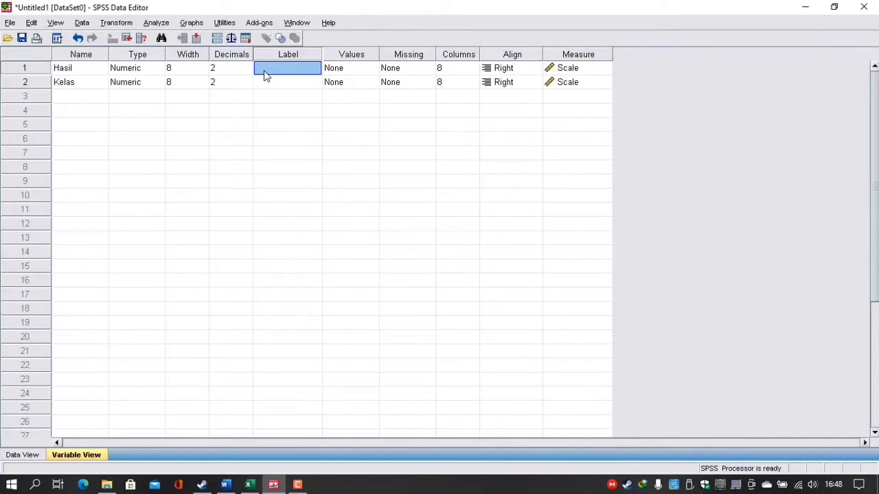
text(Hasil )
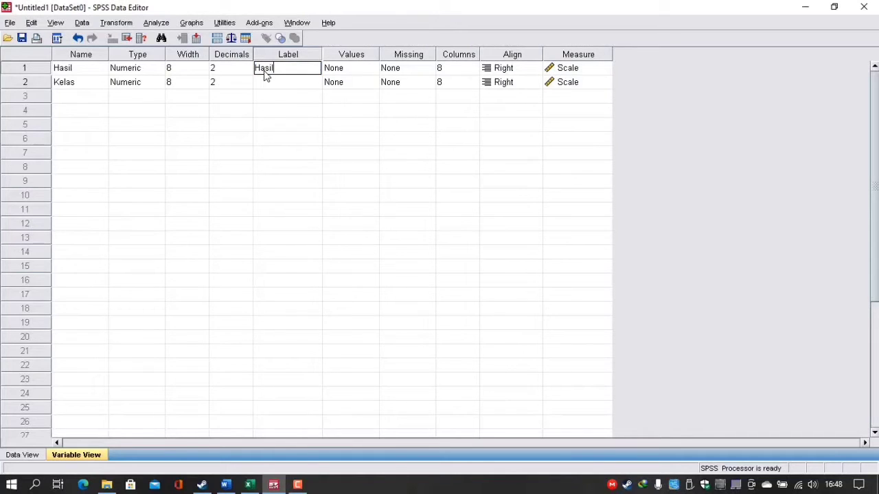
text(Belajar IPS)
click(269, 83)
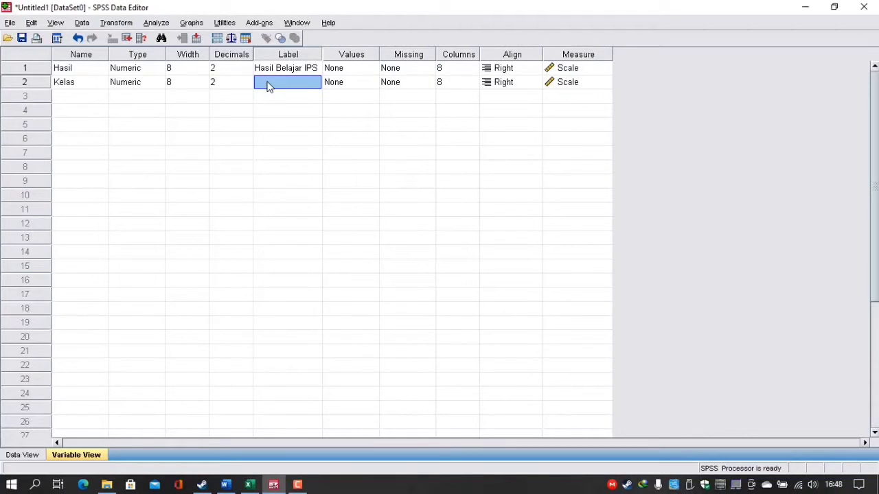
text(Kelas)
Step: Add a value label to the Kelas variable that defines 1 as "Kelas 6B"
click(363, 83)
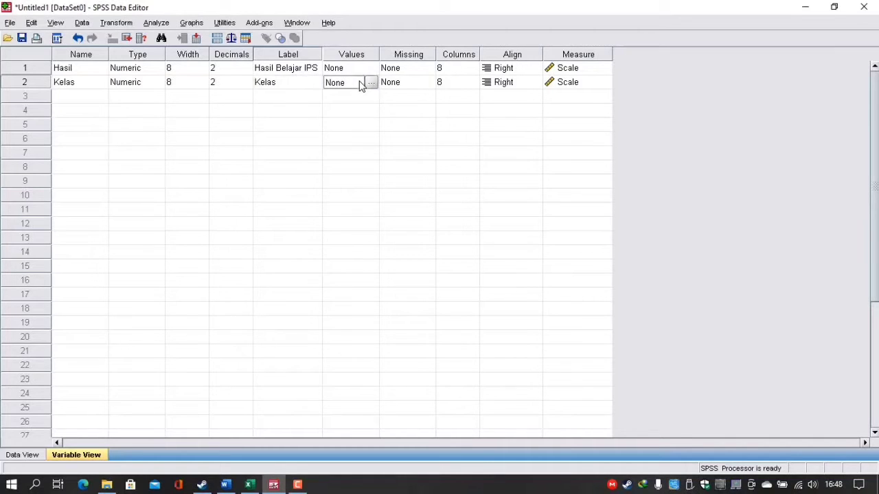
click(371, 83)
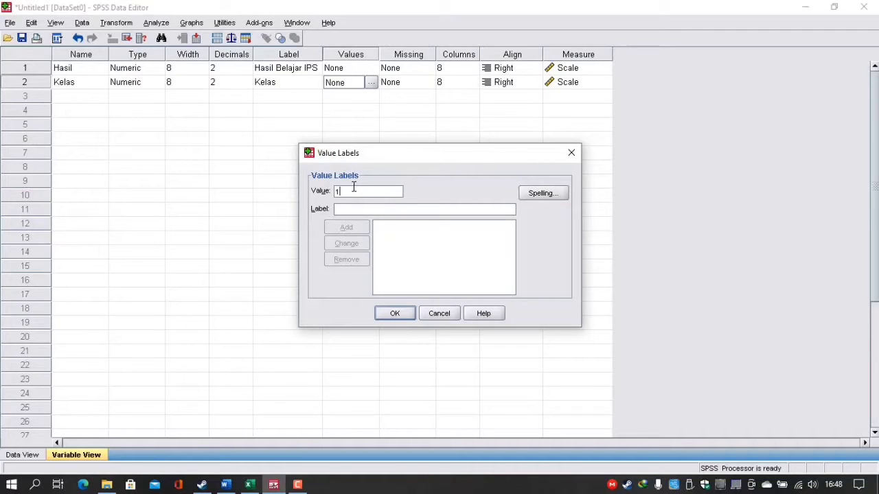
click(349, 209)
text(Ko)
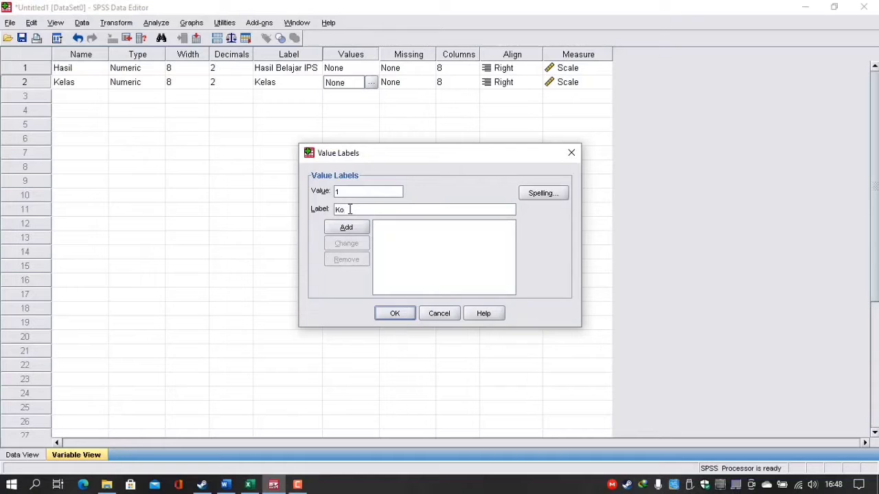
key(BackSpace)
text(elas 6B)
click(348, 227)
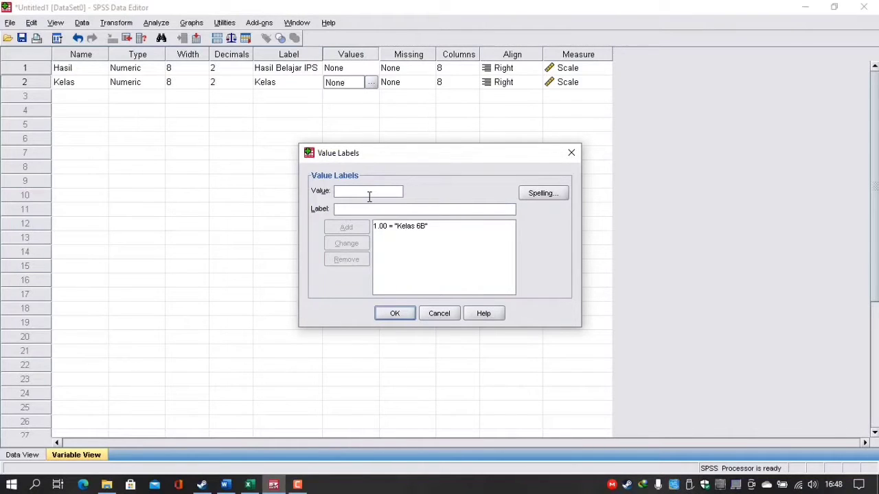
Step: Add a second value label for Kelas that defines 2 as "Kelas 6C" and apply the value labels
text(2)
click(360, 208)
text(Kelas )
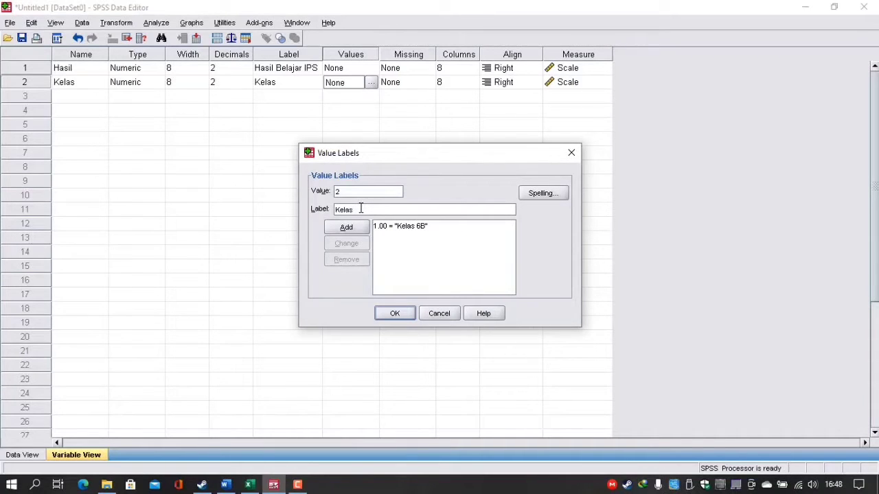
text(6)
text(6)
text(C)
click(355, 229)
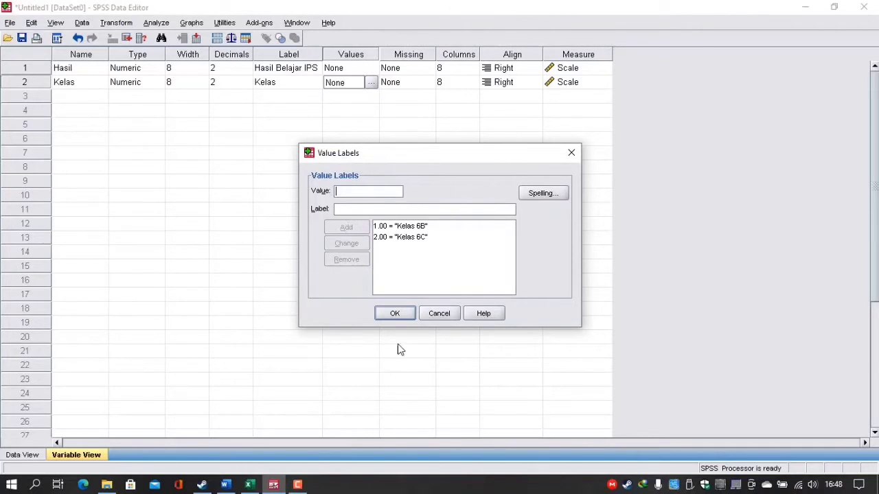
click(396, 315)
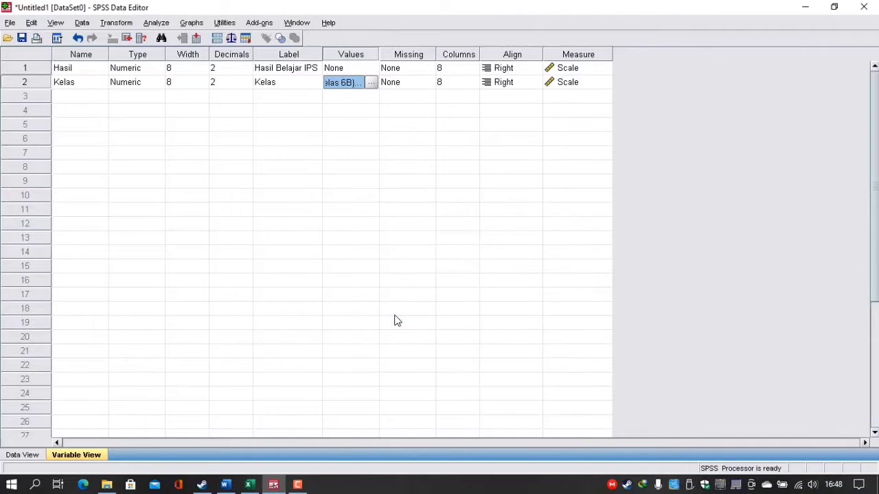
Step: Set the alignment of both the Hasil and Kelas variables to Left
click(529, 69)
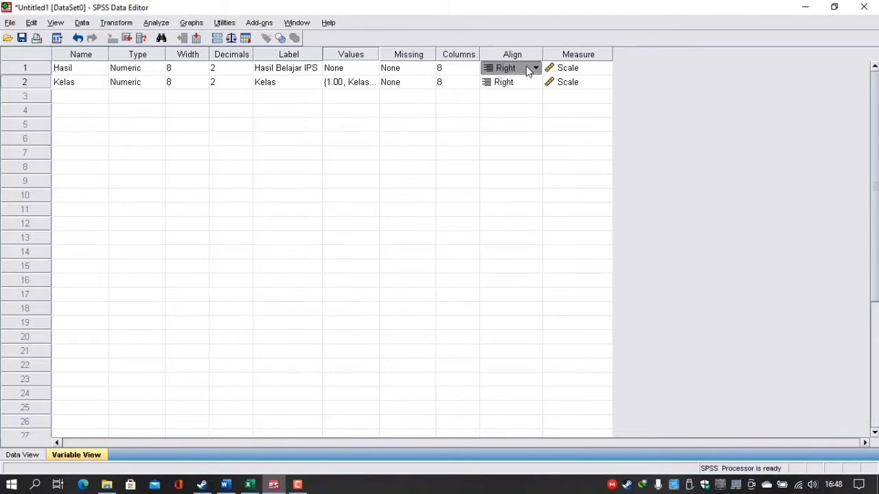
click(535, 69)
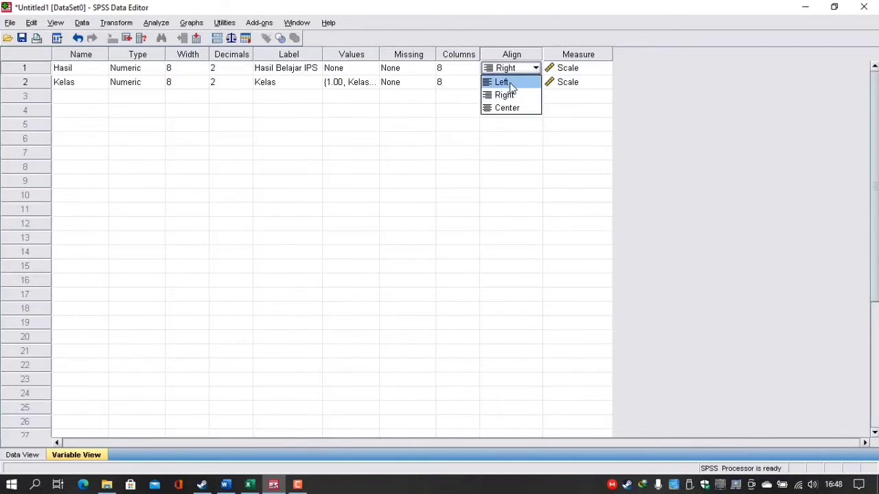
click(508, 80)
click(528, 84)
click(534, 83)
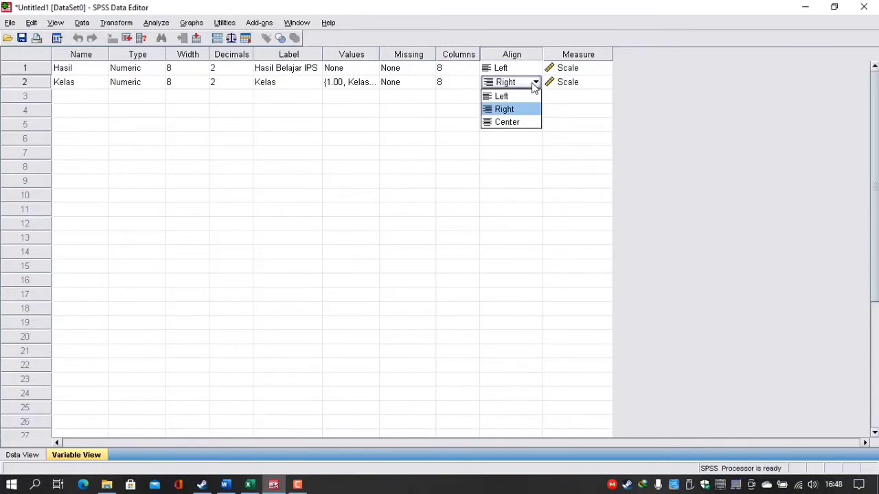
click(504, 94)
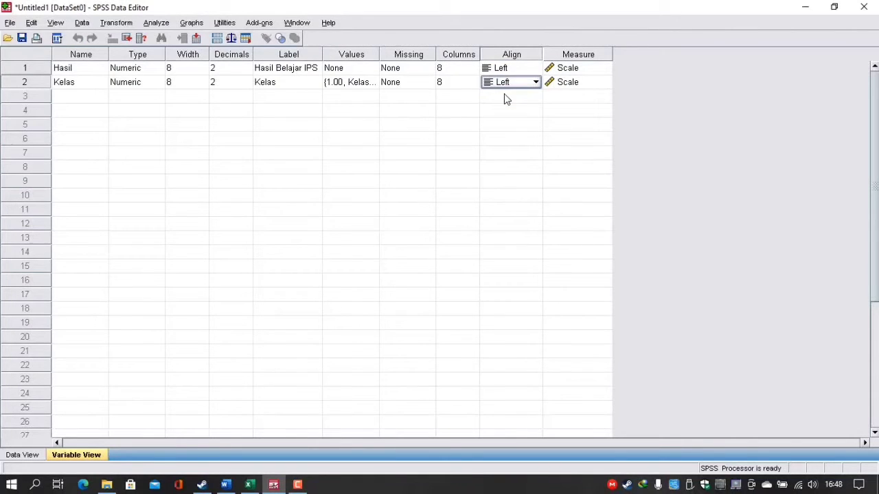
Step: Set the measurement level of Hasil to Scale and keep Scale for Kelas
click(577, 68)
click(604, 68)
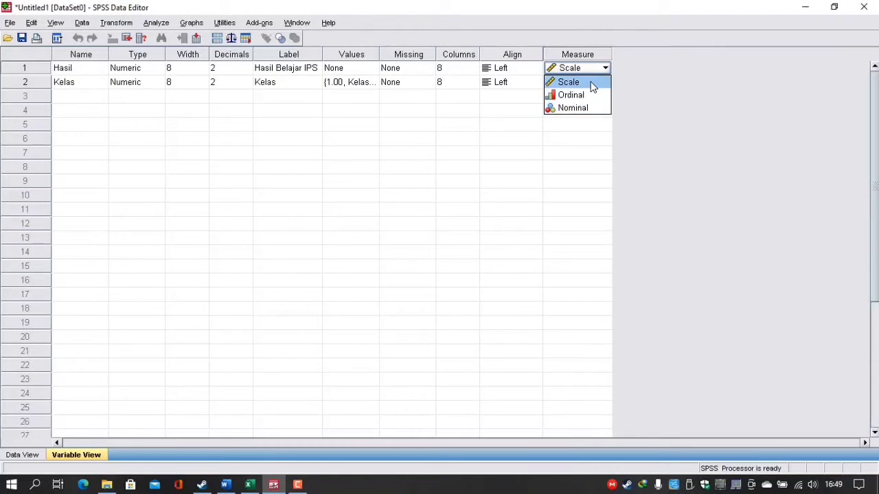
click(591, 83)
click(595, 84)
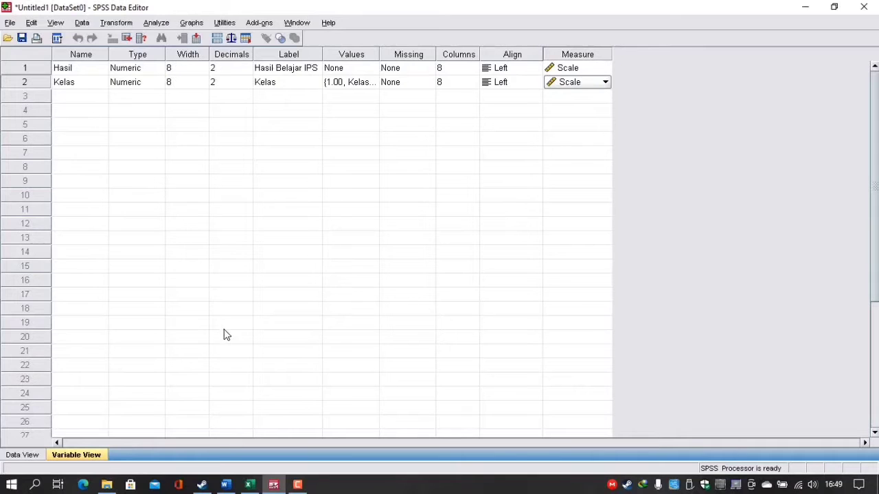
Step: Show the dataset's data sheet and arrange it side by side with homogenitas.xlsx, with the workbook in the right half of the screen
click(39, 457)
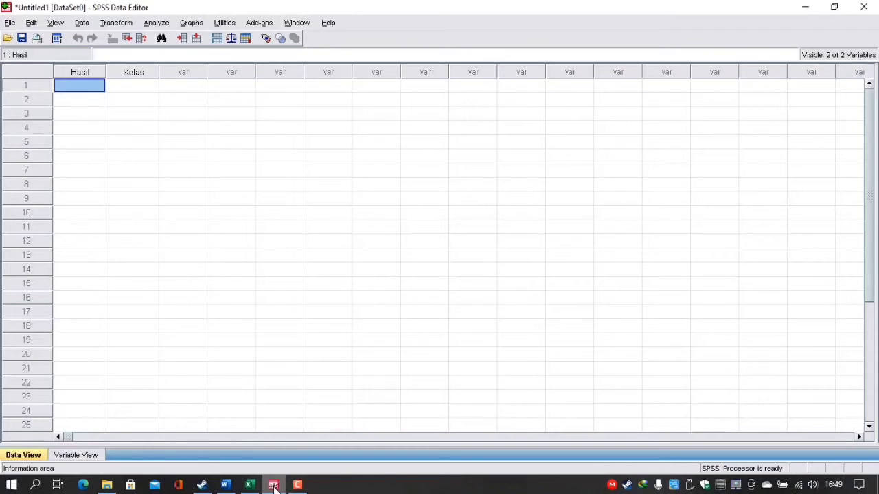
mouse_move(278, 488)
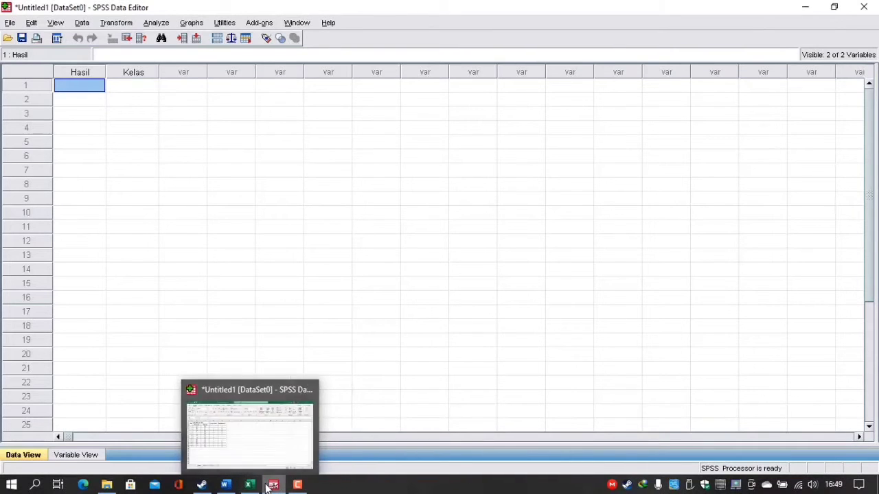
click(256, 478)
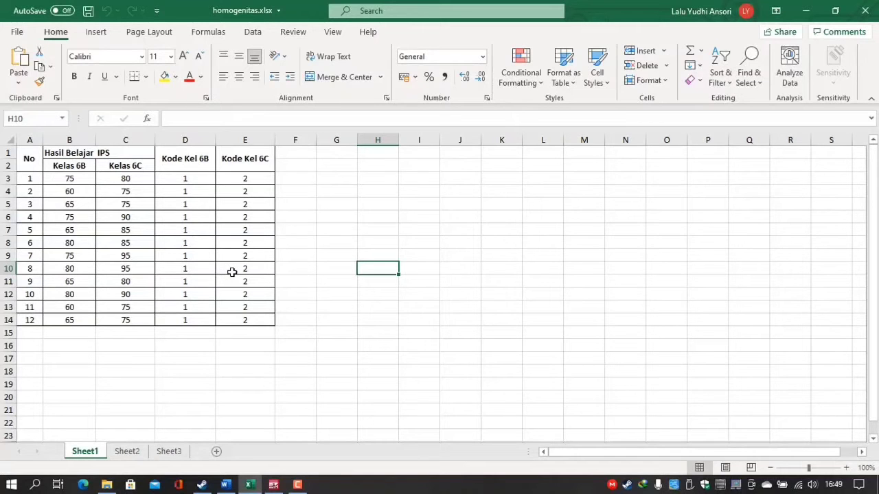
key(super+Right)
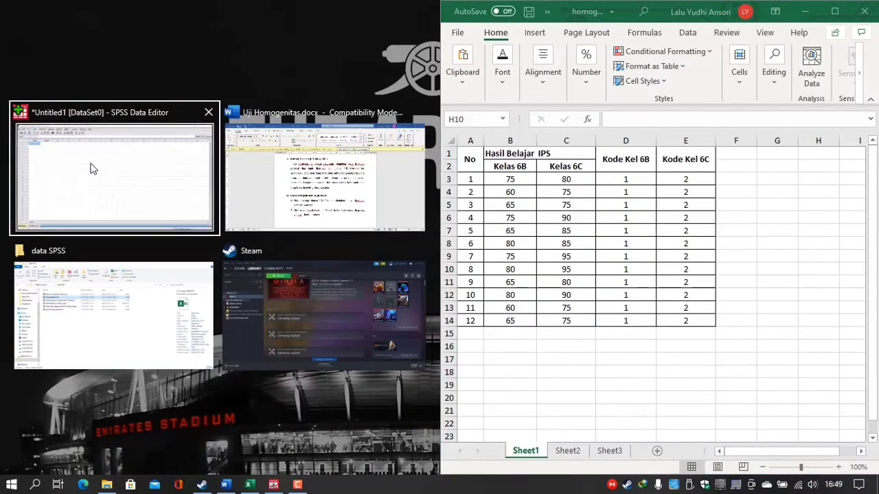
click(94, 169)
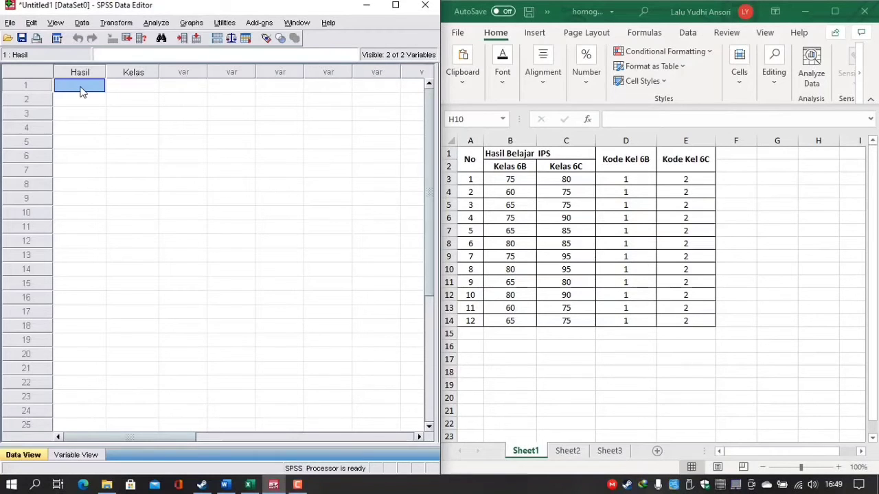
Step: Enter the first four Kelas 6B results, 75, 60, 65 and 75, in rows 1 to 4 of Hasil
text(75)
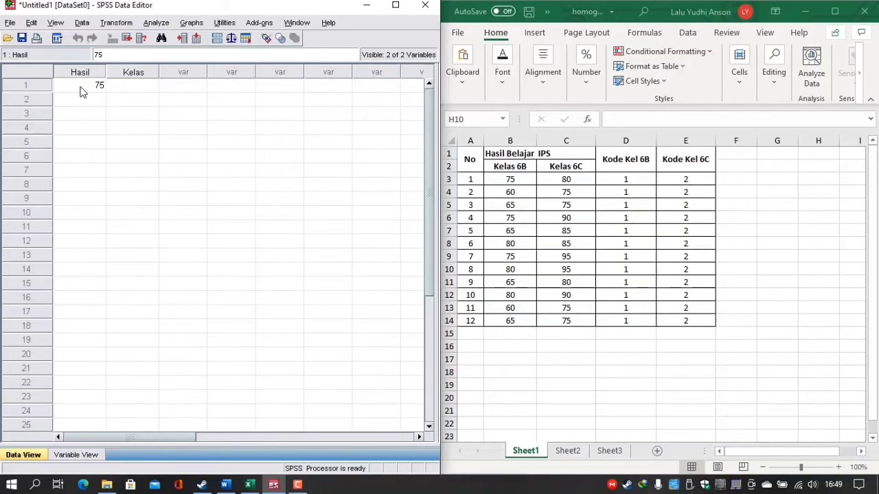
key(Return)
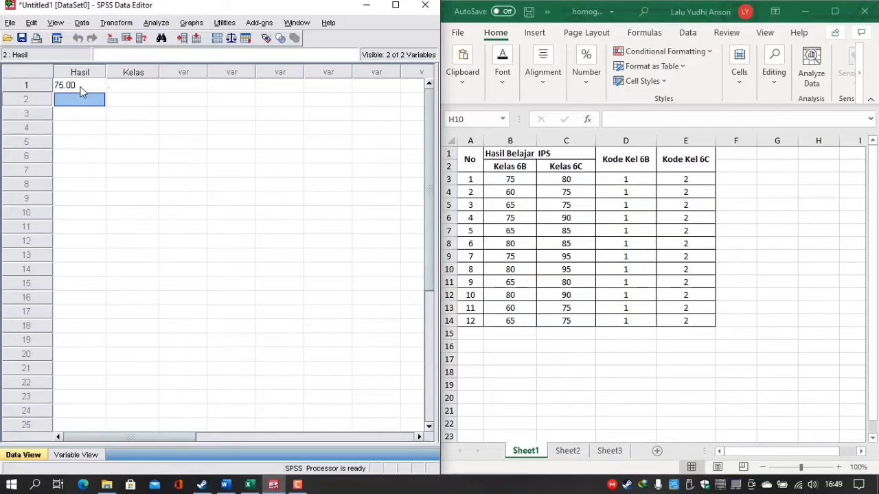
text(60)
key(Return)
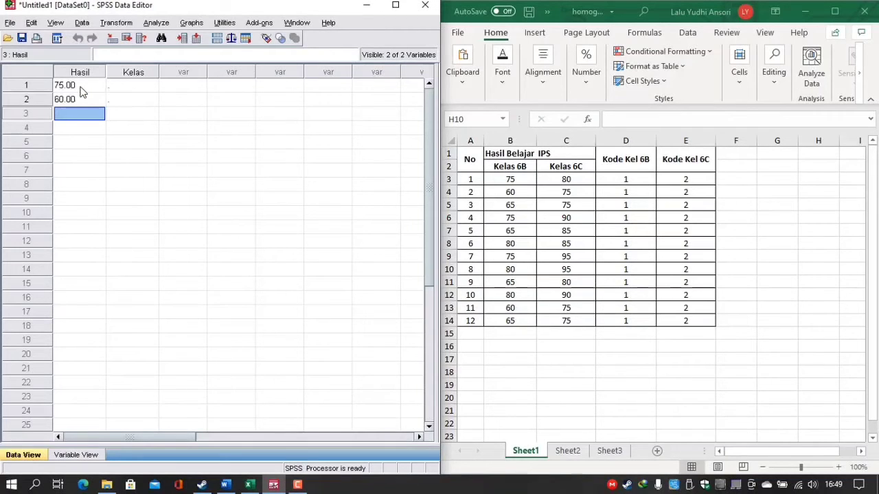
text(65)
key(Return)
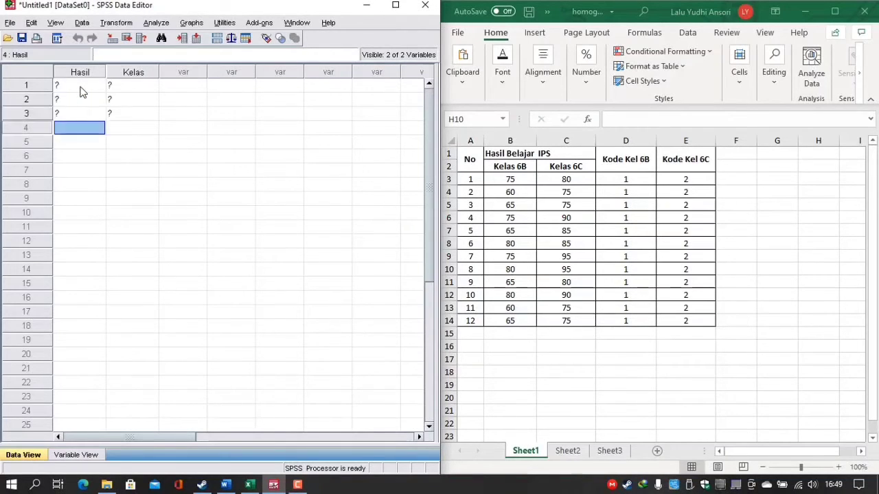
text(75)
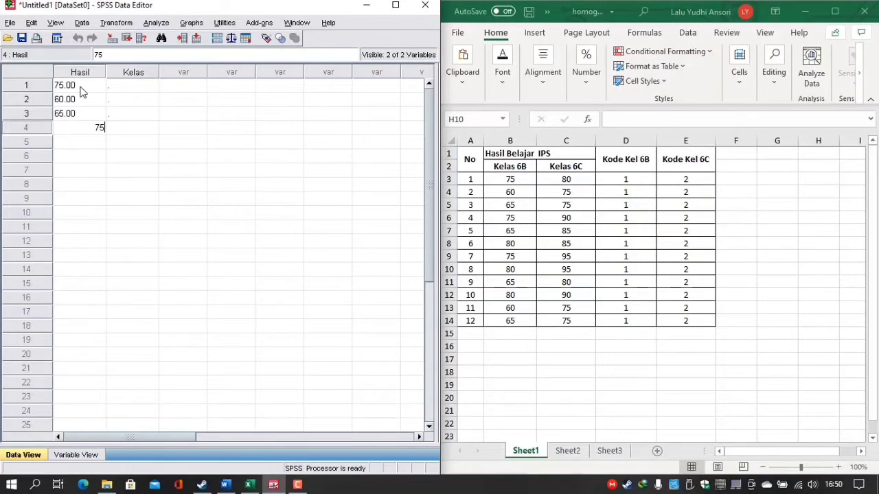
key(Return)
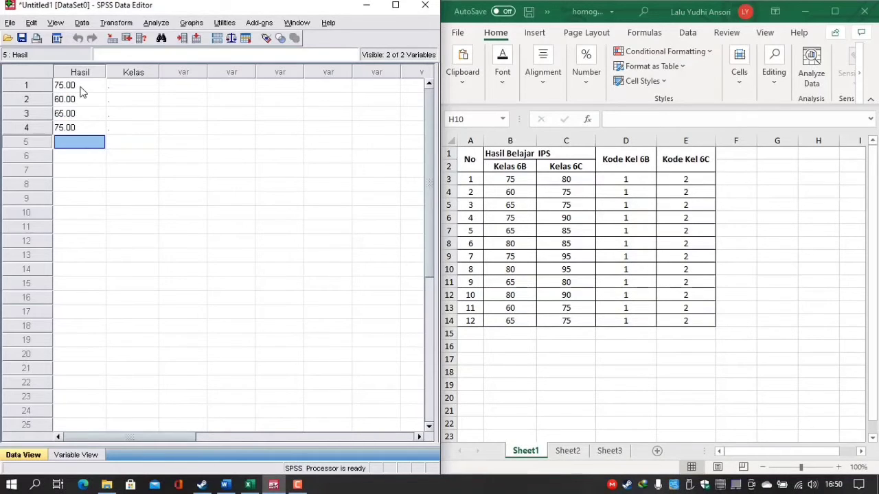
text(6)
key(Return)
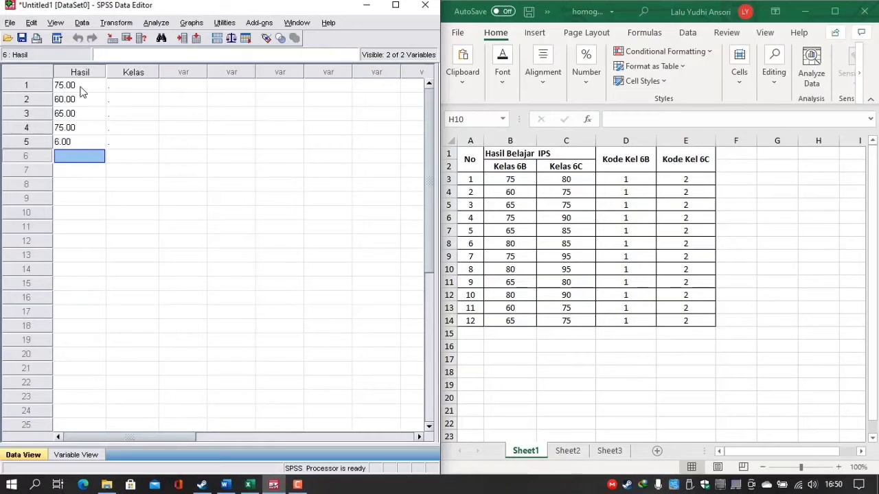
key(Up)
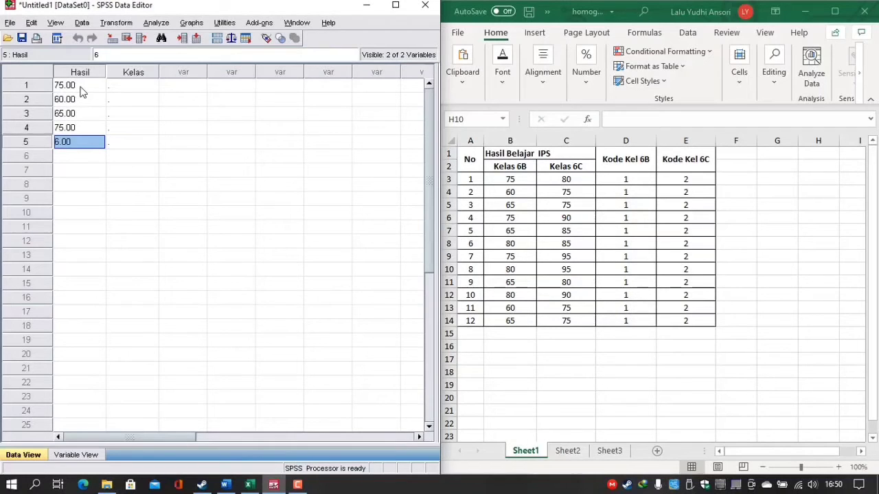
key(Down)
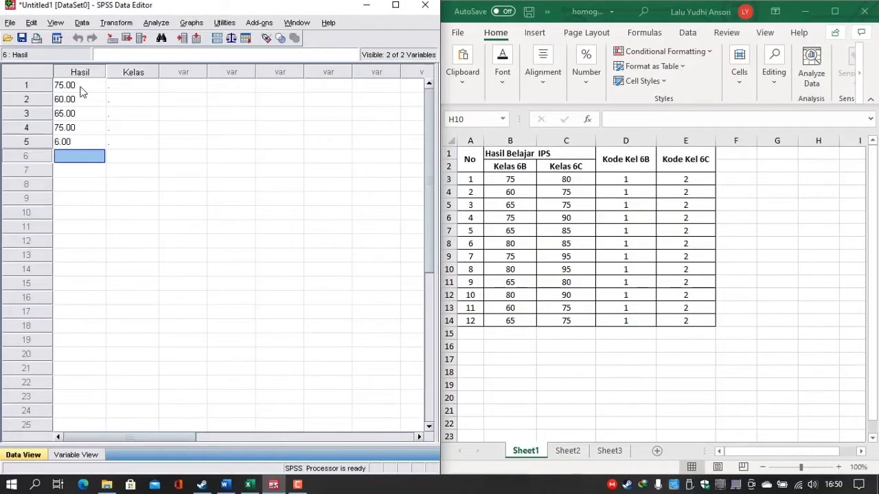
key(Up)
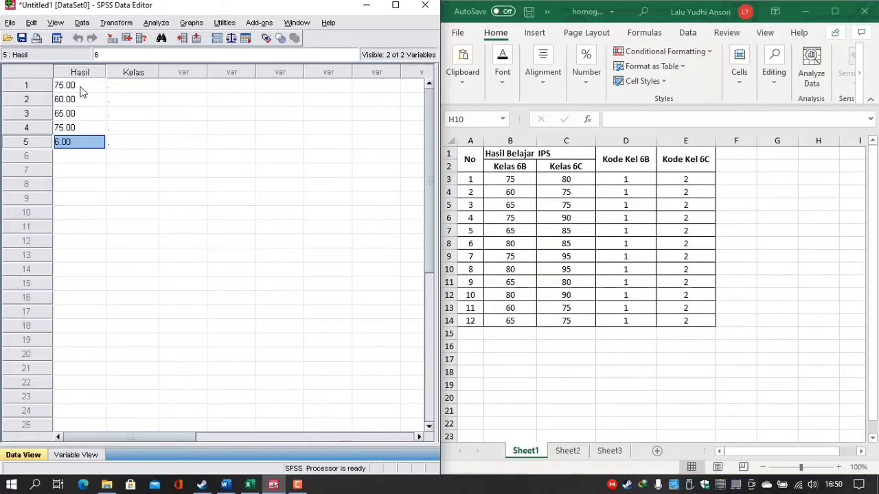
text(00000000000000000000000000000000000000000000000000000000000000000000000000000000000)
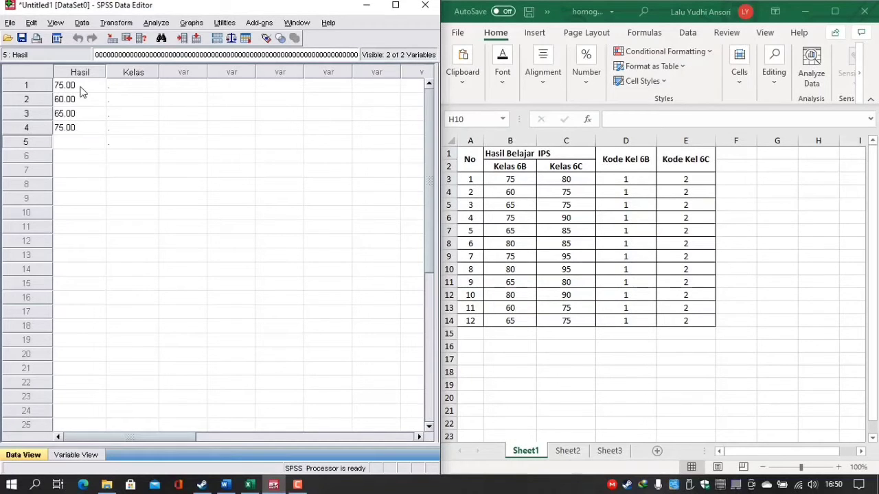
Step: Enter the Kelas 6B results 65, 80 and 75 in rows 5 to 7 of Hasil
text(65)
key(Return)
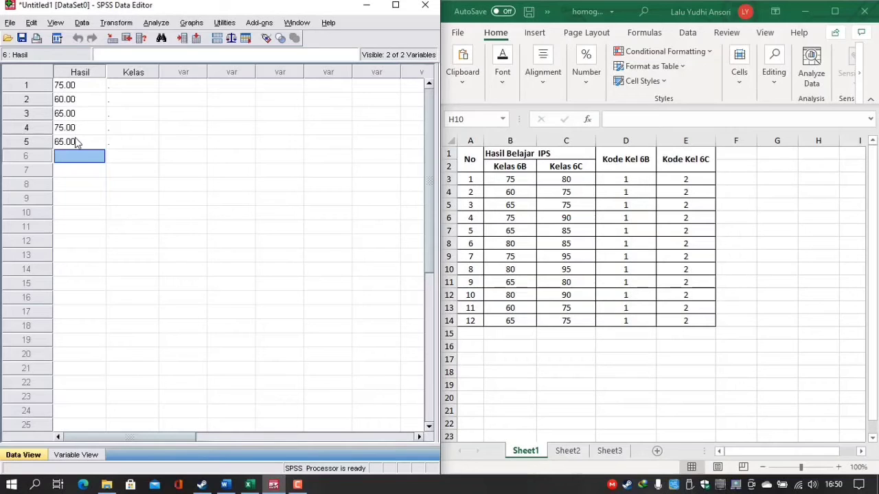
text(80)
key(Return)
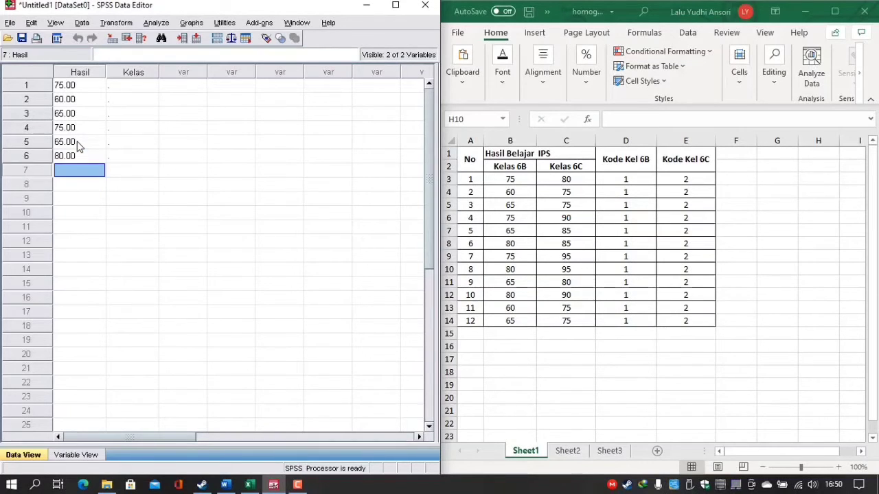
text(75)
key(Return)
text(8)
key(Return)
text(0)
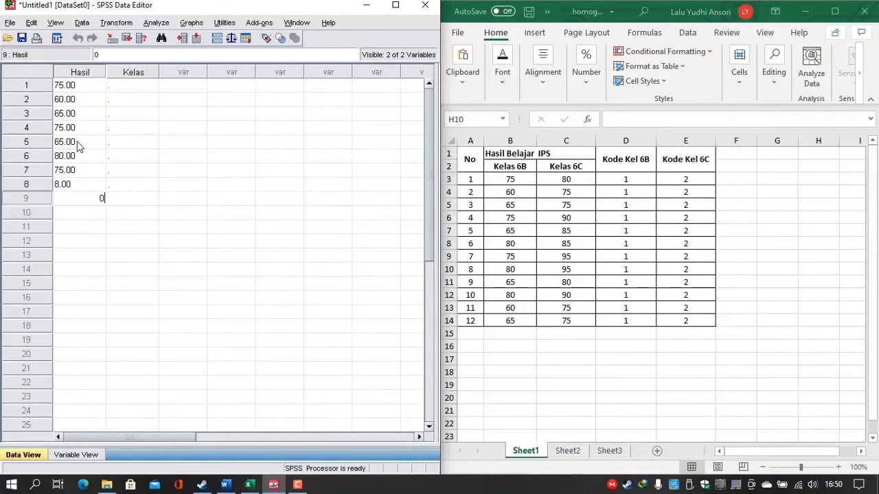
key(BackSpace)
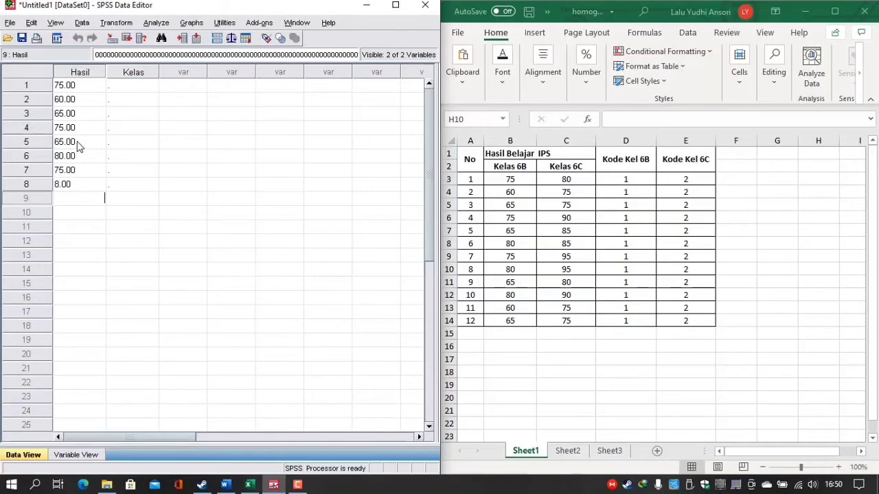
click(76, 185)
text(0000000000000000000000000000000000000000000000000000000000000000000000)
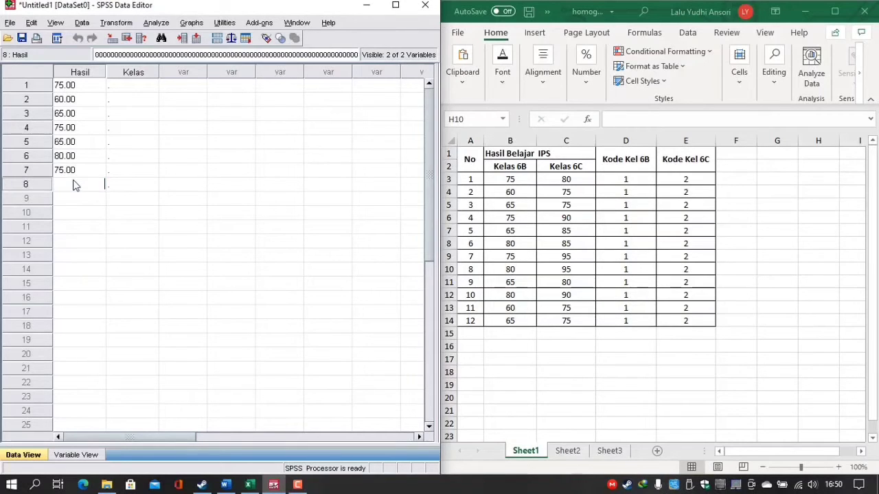
key(BackSpace)
Step: Enter the eighth Kelas 6B result, 80, in row 8 of Hasil
text(80)
key(Return)
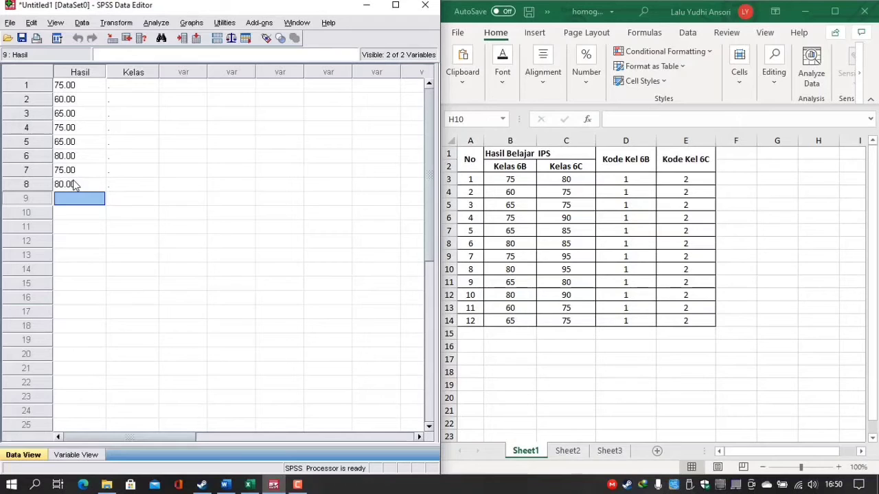
text(75)
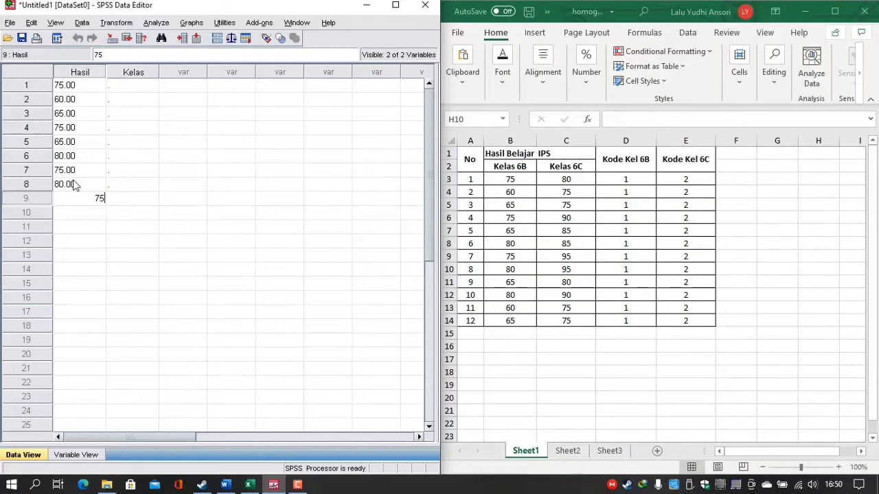
key(BackSpace)
key(BackSpace)
text(0000000000000000000000000000000000000000000000000000000000000000000000)
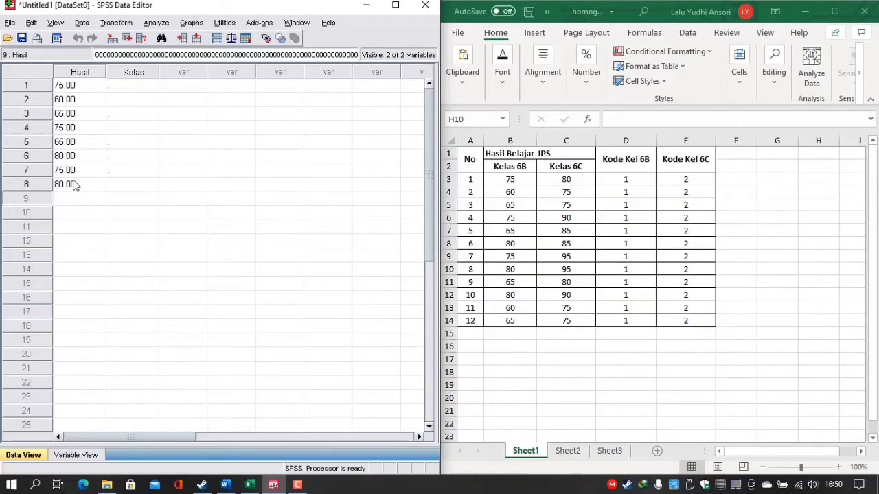
Step: Enter the last four Kelas 6B results, 65, 80, 60 and 65, in rows 9 to 12 of Hasil
text(65)
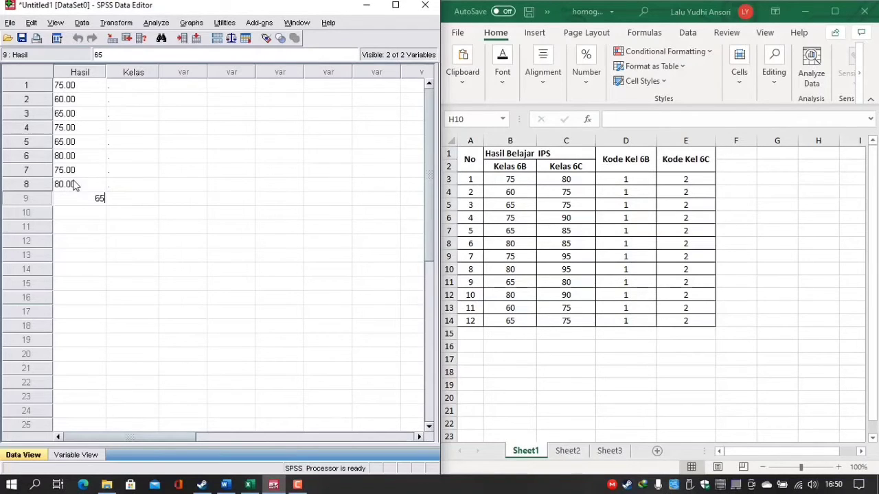
key(Return)
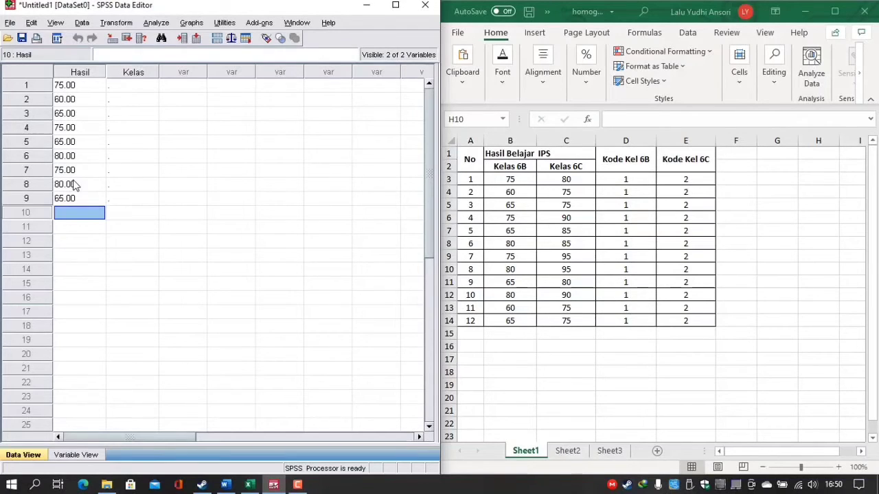
text(80)
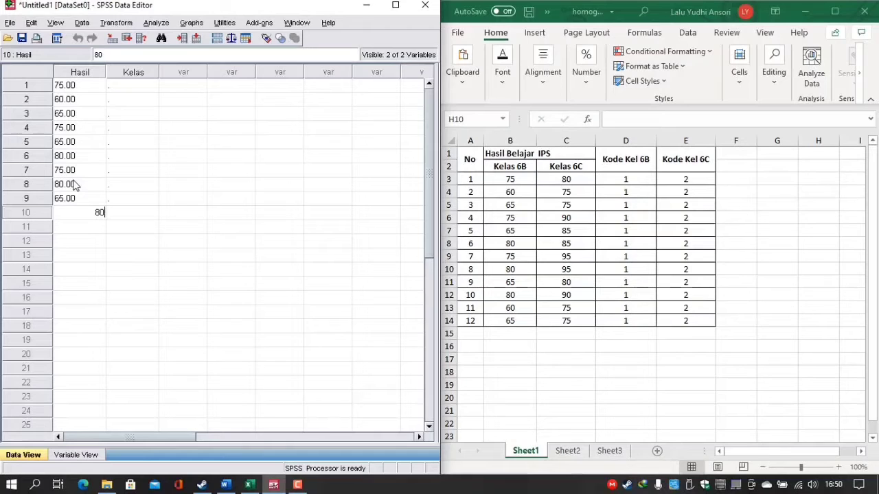
key(Return)
text(60)
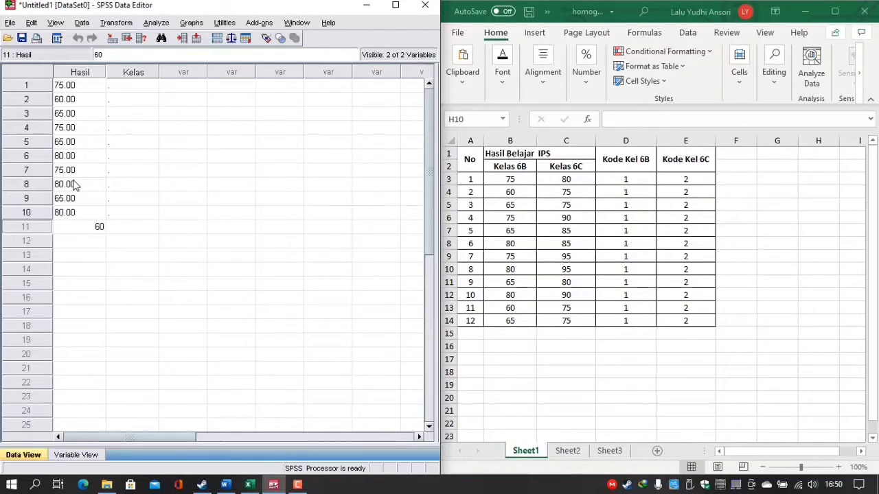
key(Return)
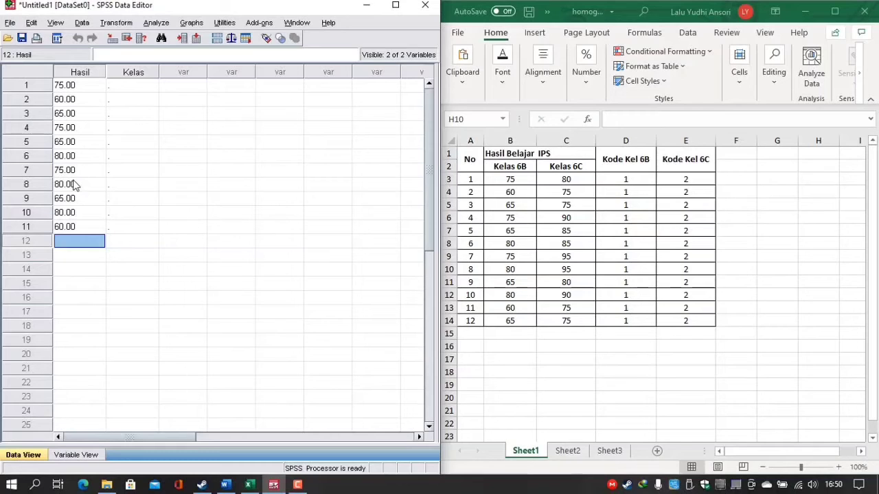
text(65)
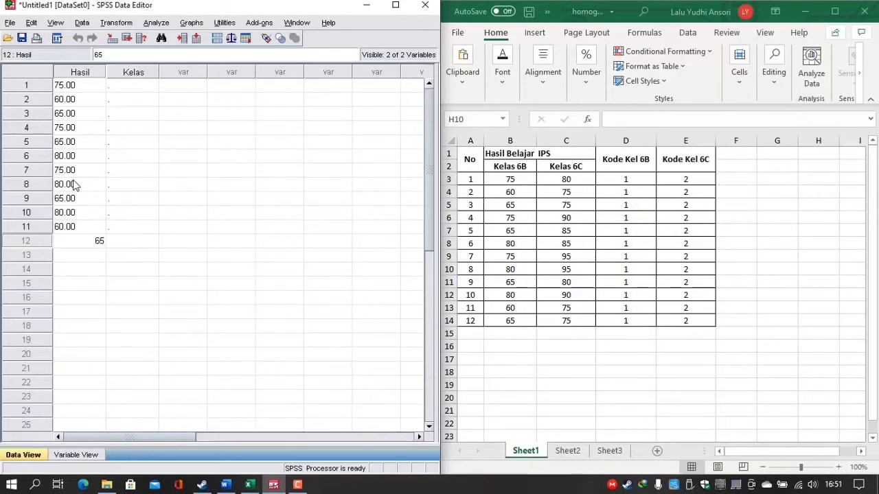
key(Return)
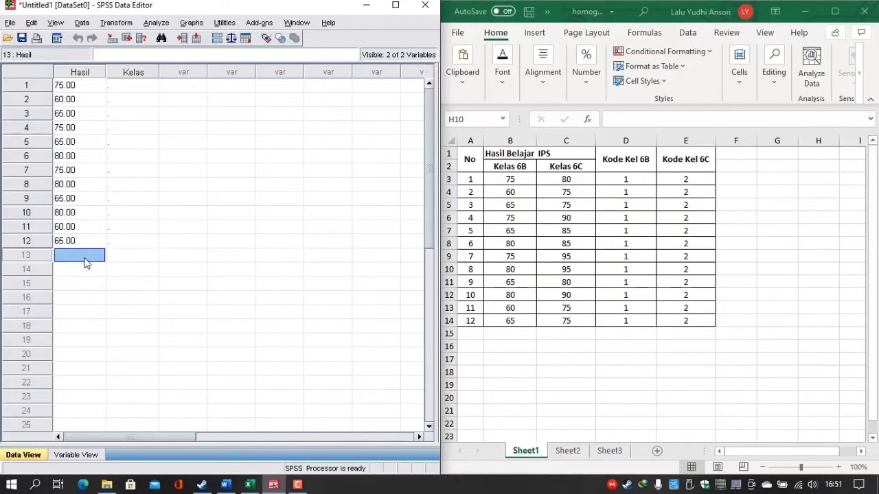
Step: Enter the first four Kelas 6C results, 80, 75, 75 and 90, in rows 13 to 16 of Hasil
text(80)
key(Return)
text(7)
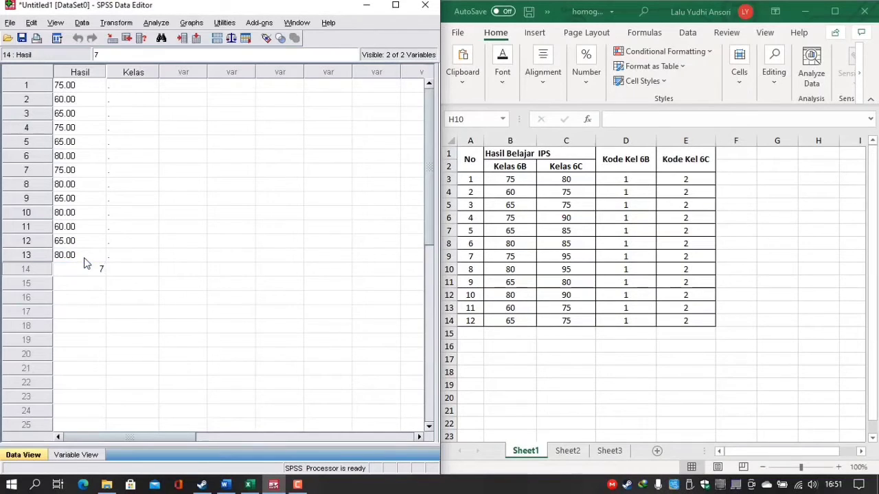
text(5)
key(Return)
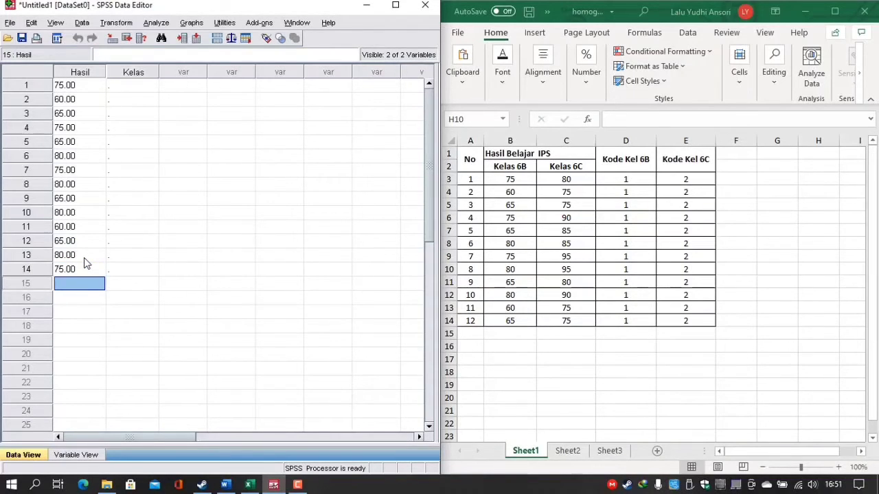
text(75)
key(Return)
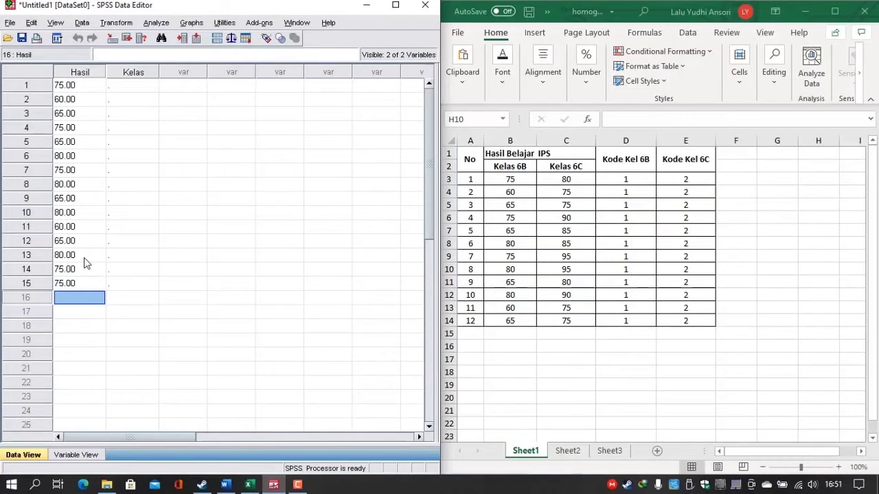
text(90)
key(Return)
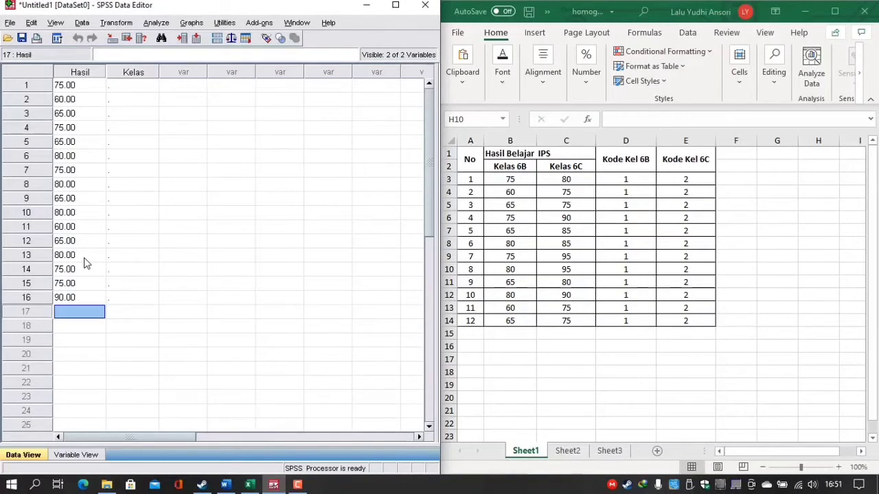
Step: Enter the next four Kelas 6C results, 85, 85, 95 and 95, in rows 17 to 20 of Hasil
text(85)
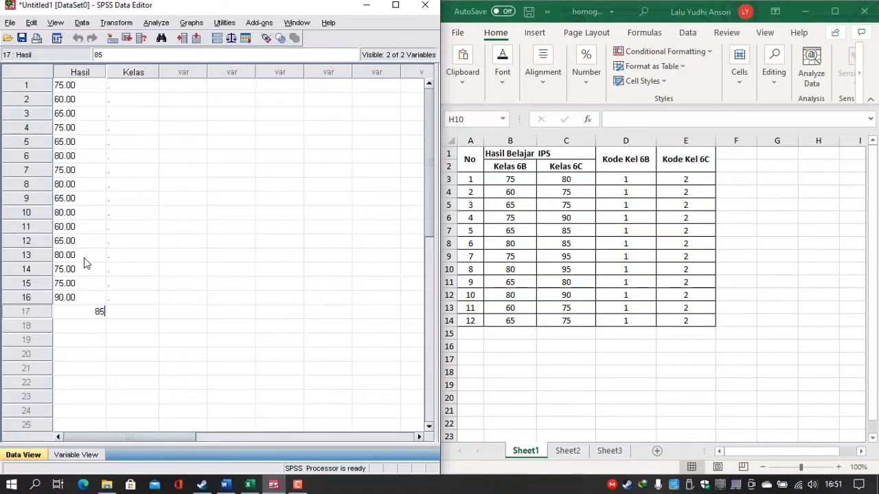
key(Return)
text(85)
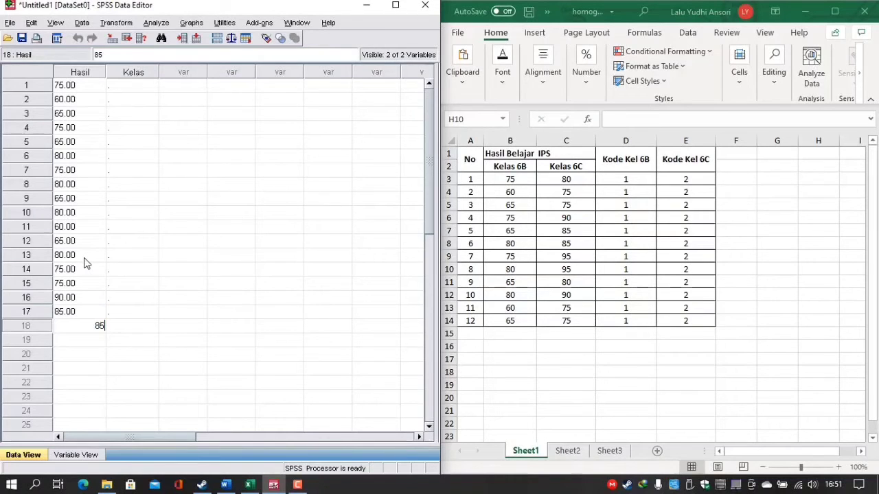
key(Return)
text(95)
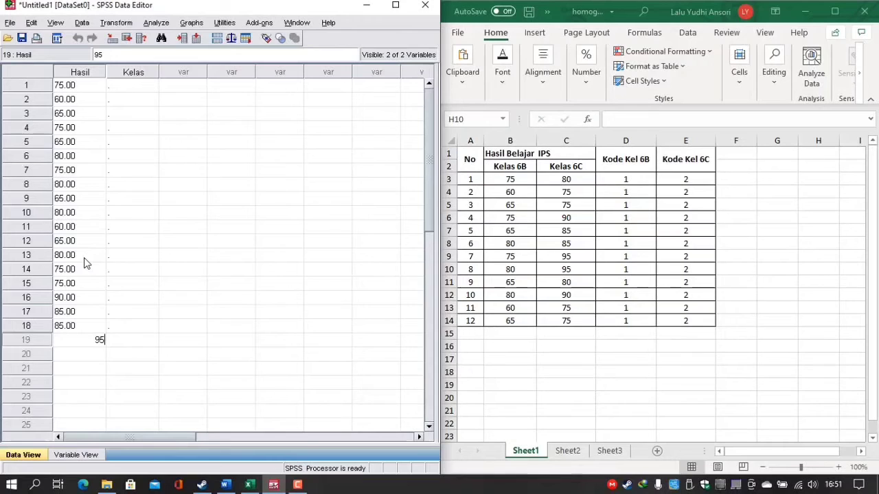
key(Return)
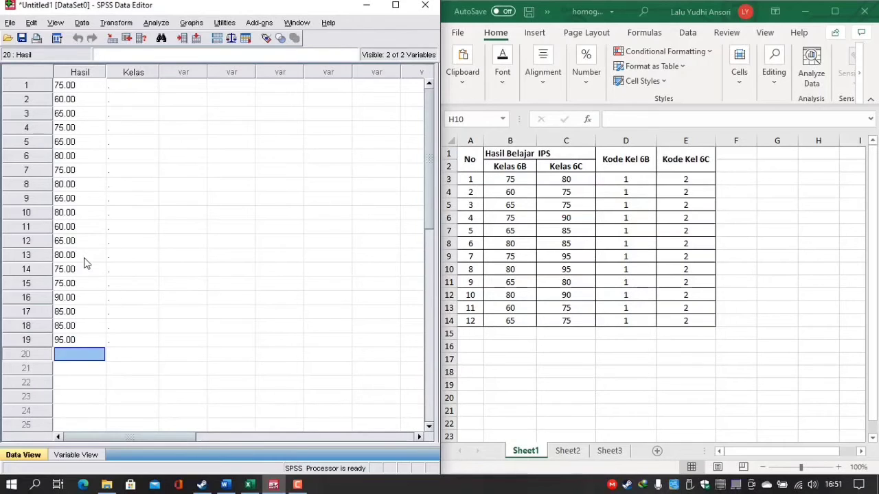
text(9)
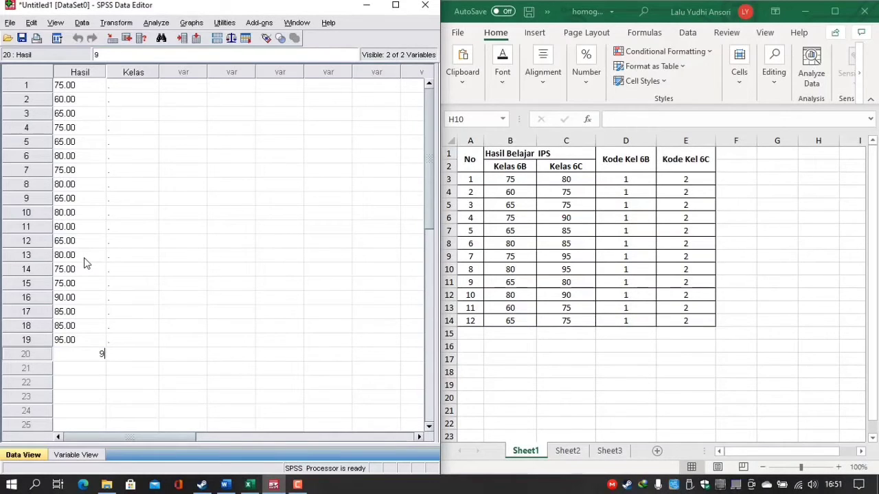
text(5)
key(Return)
Step: Enter the last four Kelas 6C results, 80, 90, 75 and 75, in rows 21 to 24 of Hasil
text(80)
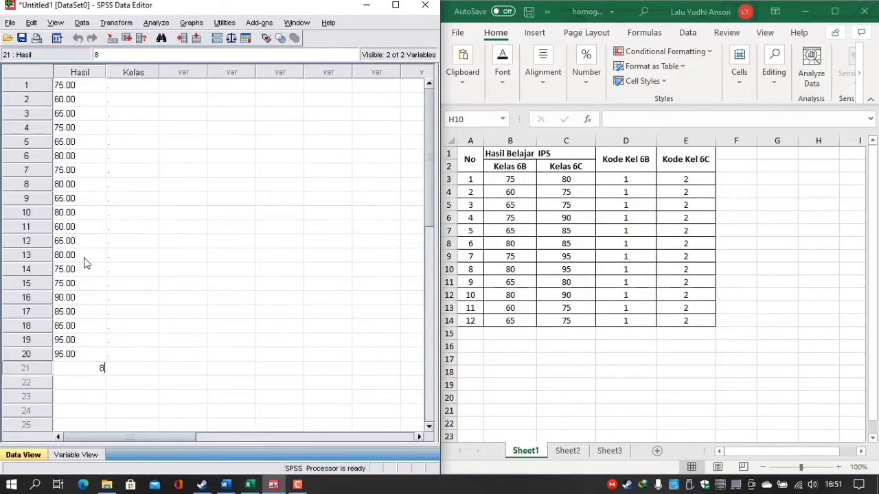
key(Return)
text(90)
key(Return)
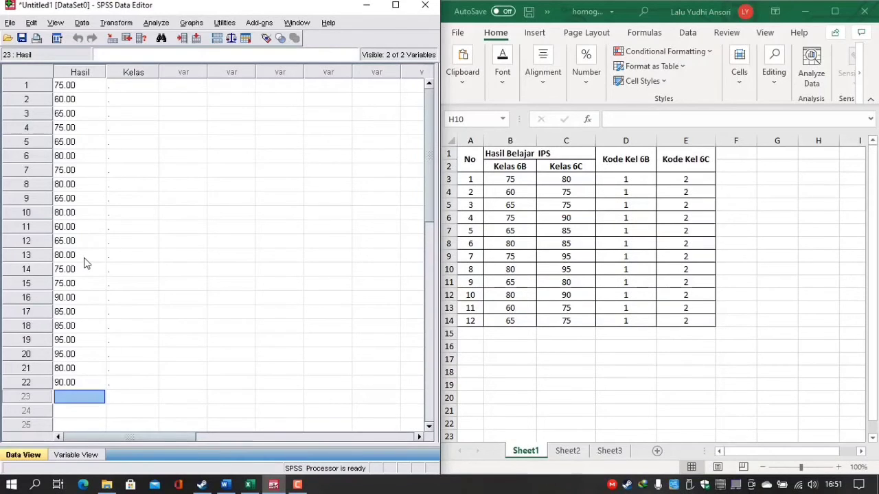
text(75)
key(Return)
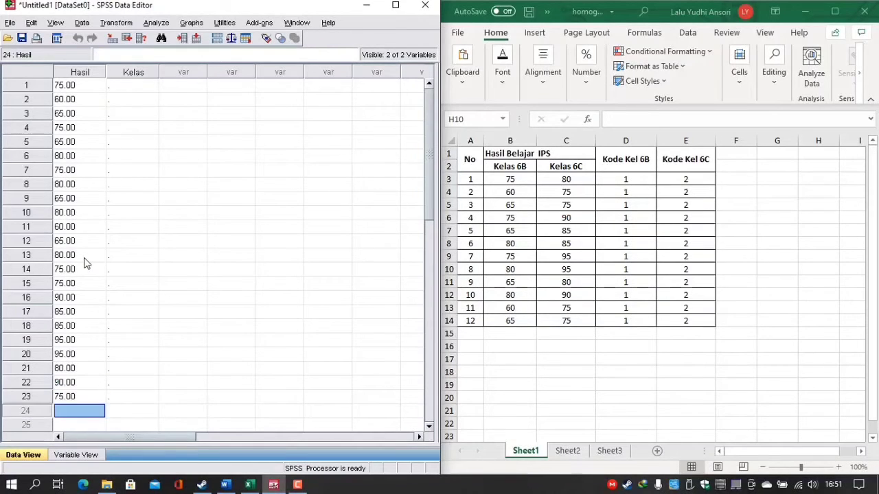
text(75)
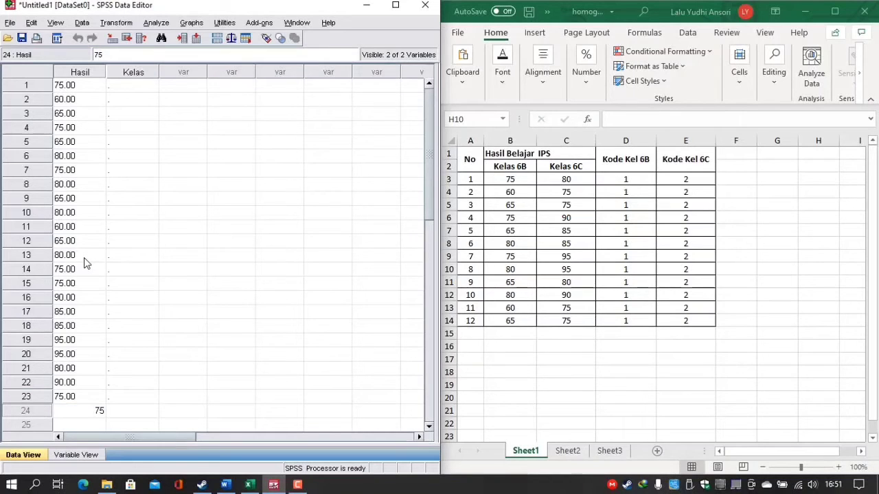
key(Return)
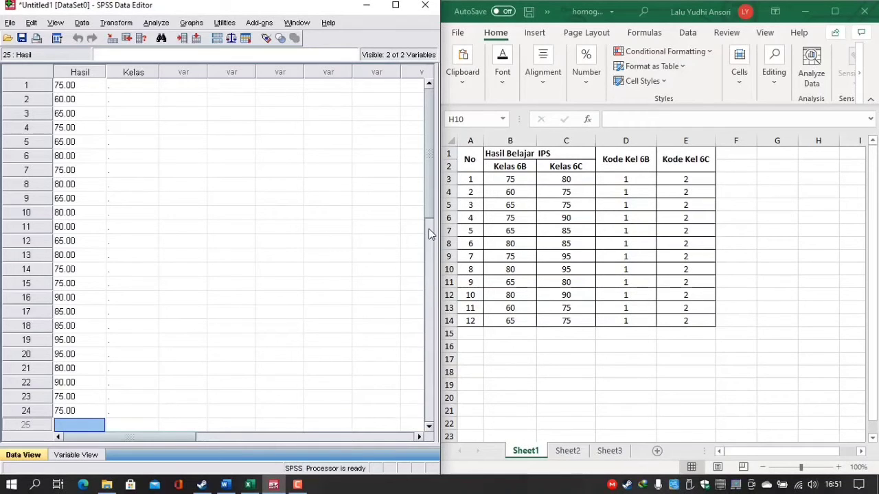
Step: Enter the Kelas 6B group code 1 in rows 1 to 12 of the Kelas variable
scroll(428, 229, down, 5)
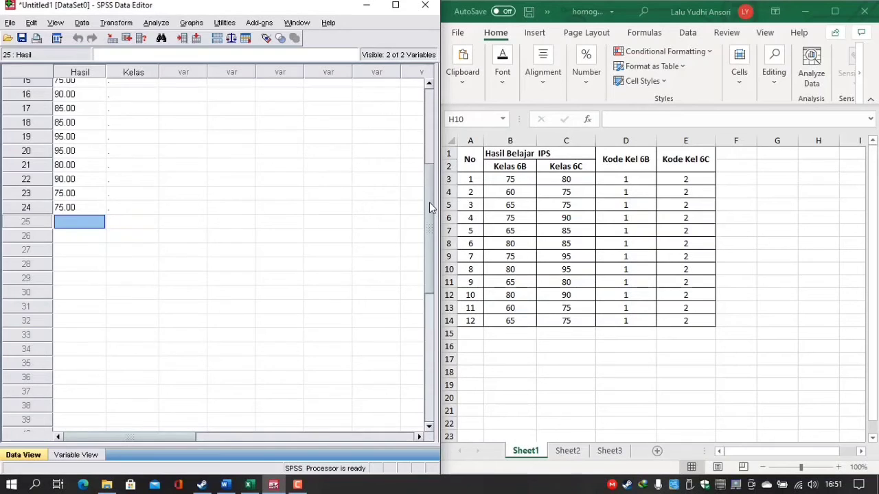
drag(429, 206, 426, 123)
click(135, 87)
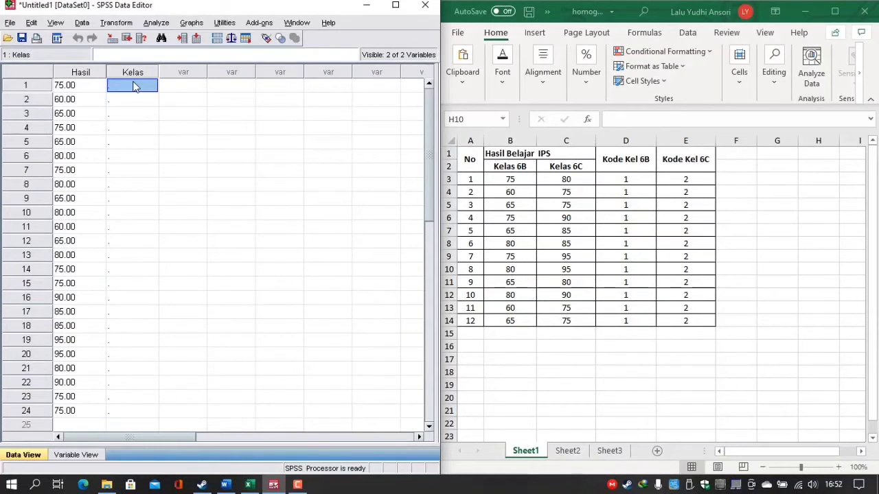
text(1)
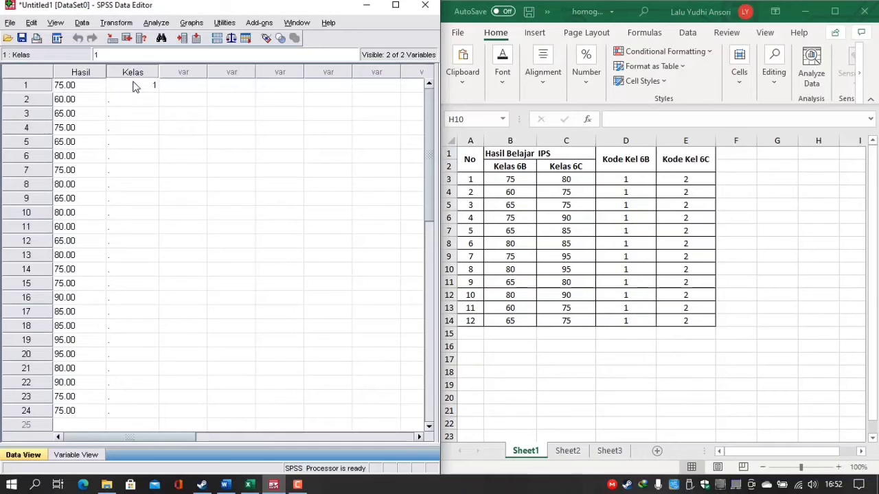
key(Return)
text(1)
key(Return)
text(1)
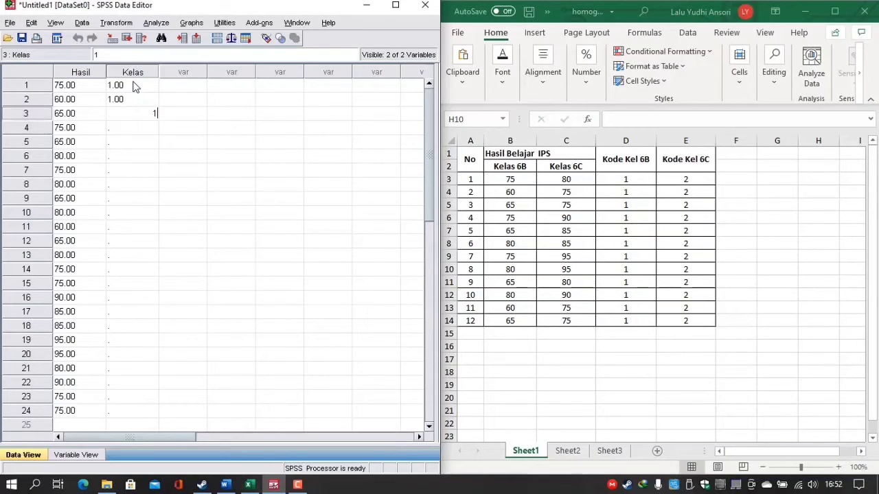
key(Return)
text(1)
key(Return)
text(1)
key(Return)
text(1)
key(Return)
text(1)
key(Return)
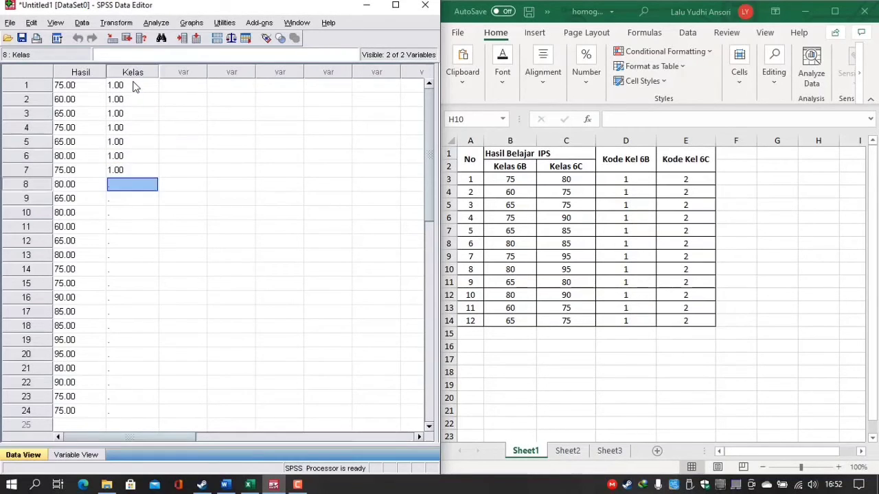
text(1)
key(Return)
key(1)
key(Return)
text(1)
key(Return)
text(1)
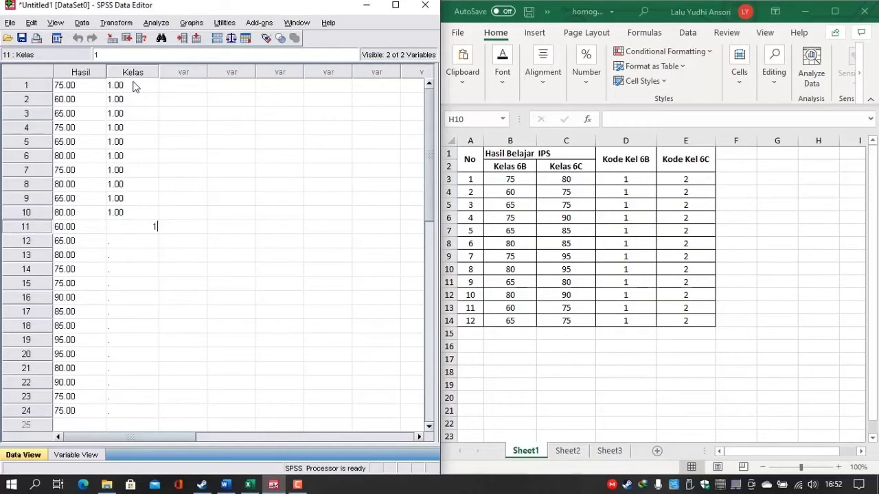
key(Return)
text(1)
key(Return)
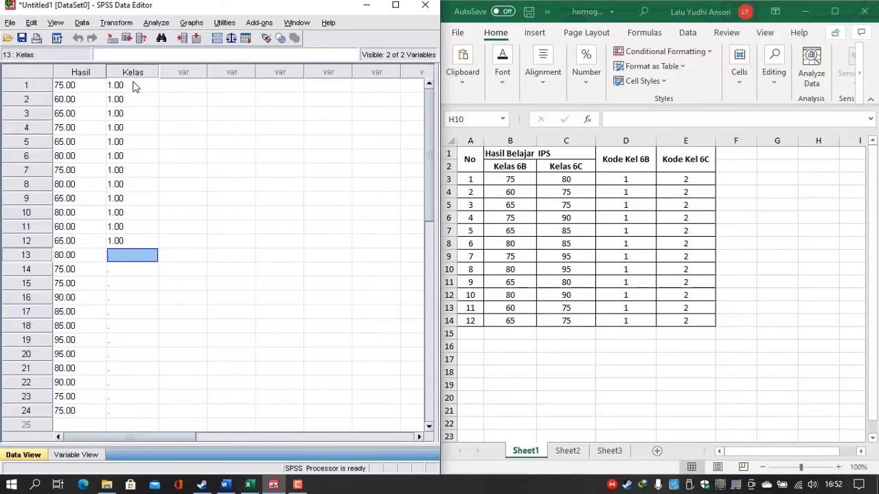
Step: Enter the Kelas 6C group code 2 in rows 13 to 24 of the Kelas variable
text(2)
key(Return)
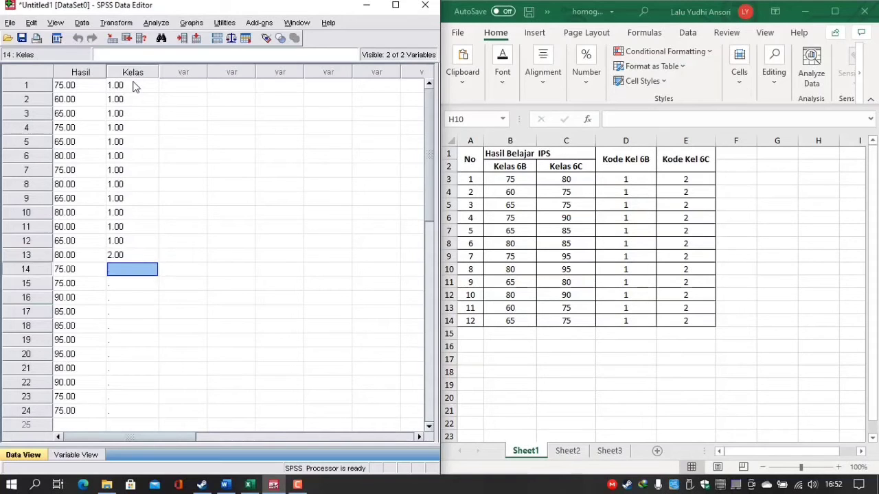
text(2)
key(Return)
text(2)
key(Return)
text(2)
key(Return)
text(2)
key(Return)
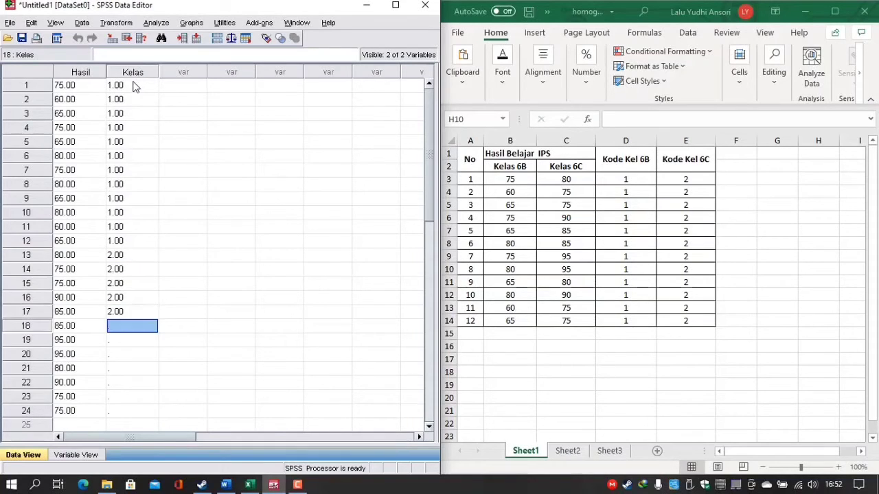
text(2)
key(Return)
text(2)
key(Return)
text(2)
key(Return)
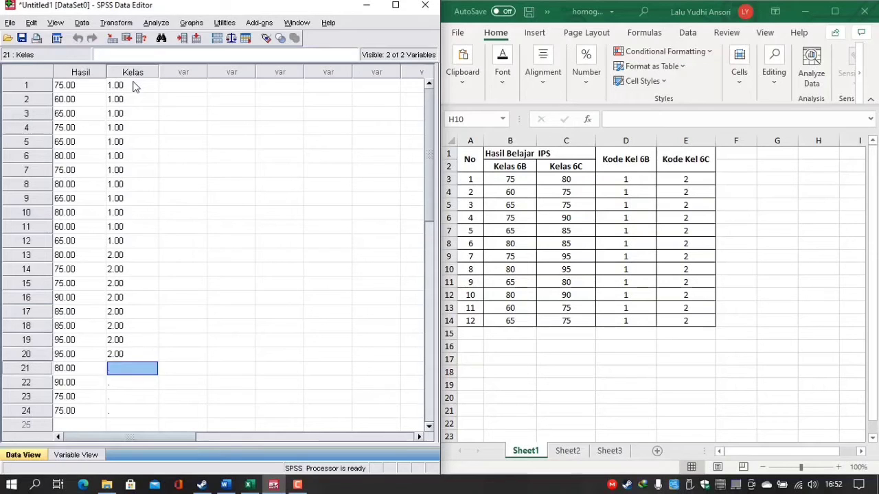
text(2)
key(Return)
text(2)
key(Return)
text(2)
key(Return)
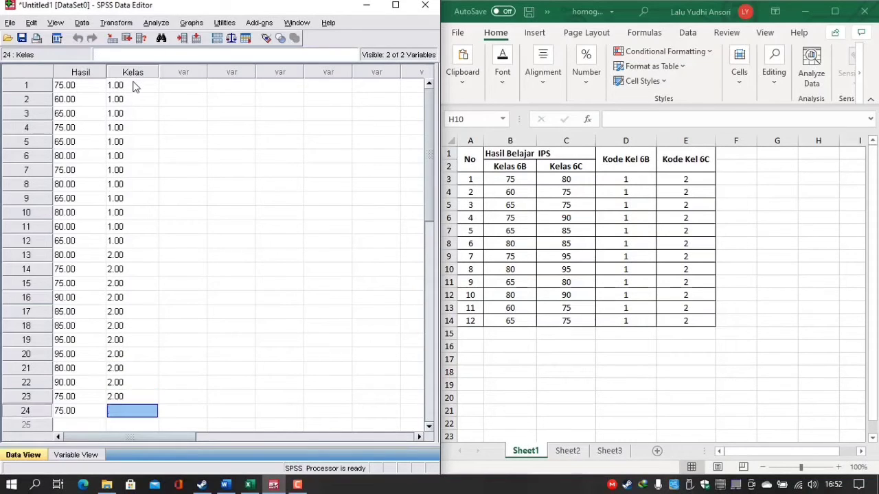
text(2)
key(Return)
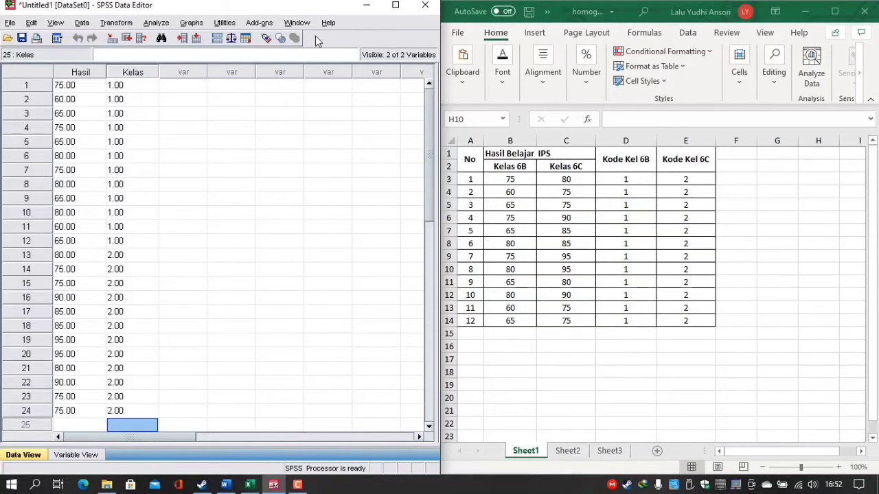
Step: Set up a One-Way ANOVA with Hasil Belajar IPS as the dependent variable and Kelas as the factor
click(157, 22)
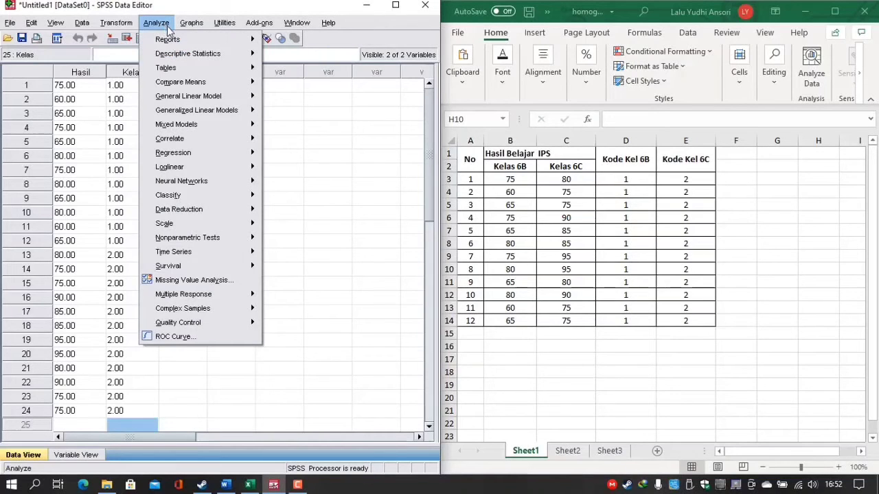
mouse_move(187, 83)
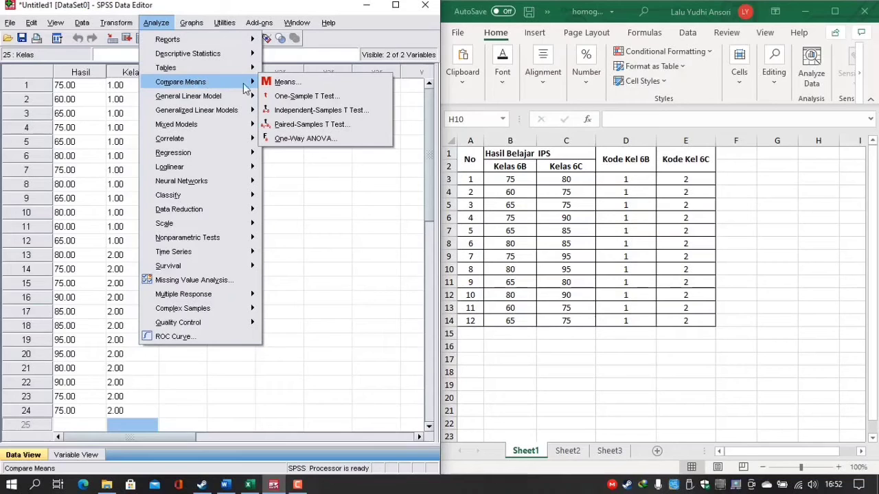
click(297, 138)
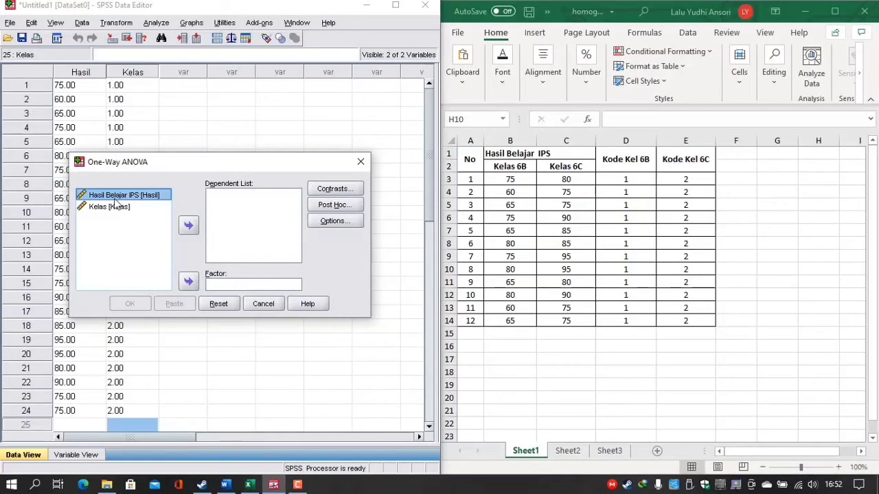
click(188, 226)
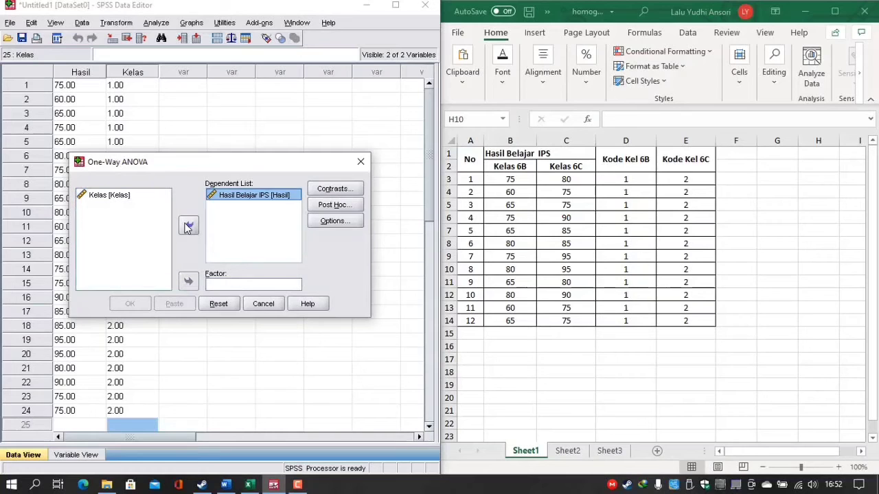
click(142, 199)
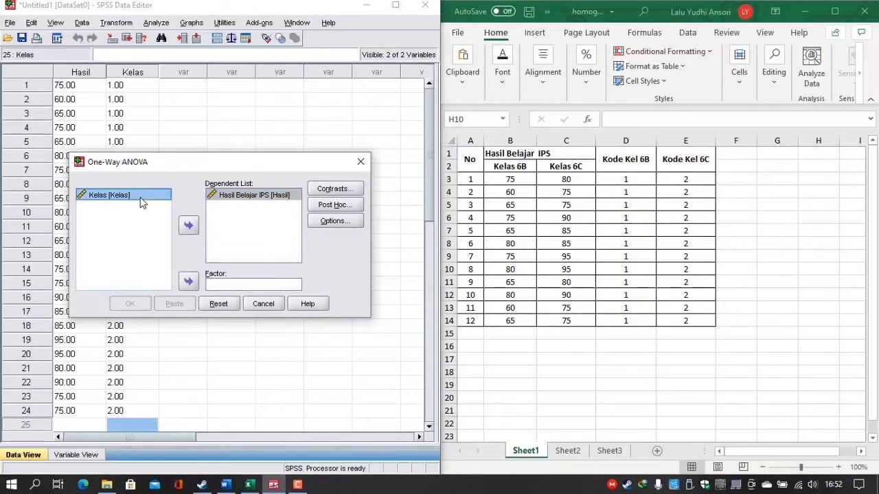
click(190, 282)
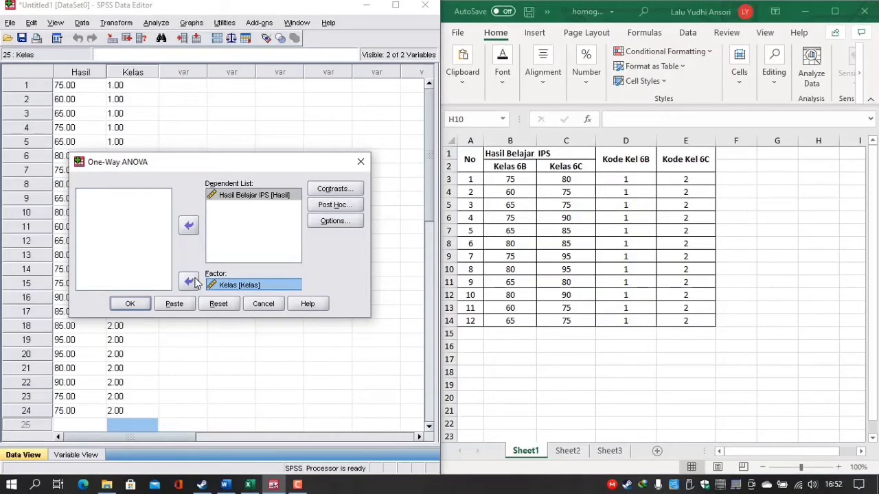
Step: Include the homogeneity of variance test in the One-Way ANOVA and run the analysis
click(335, 221)
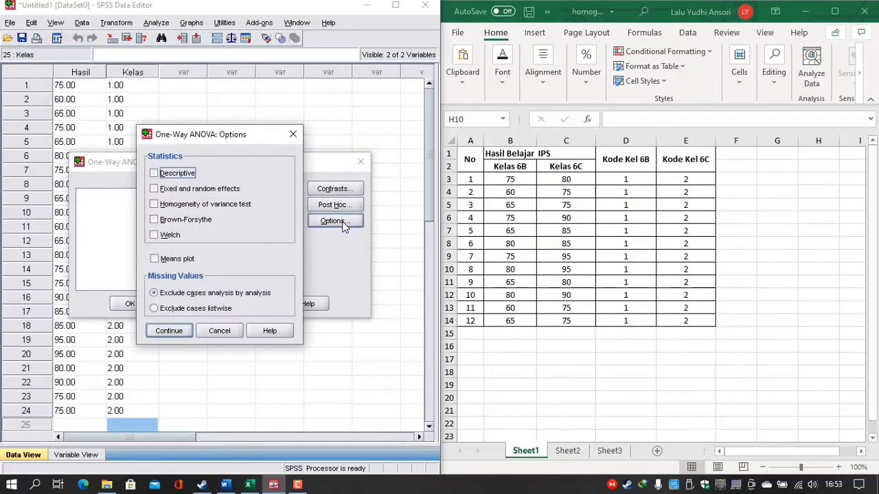
click(154, 205)
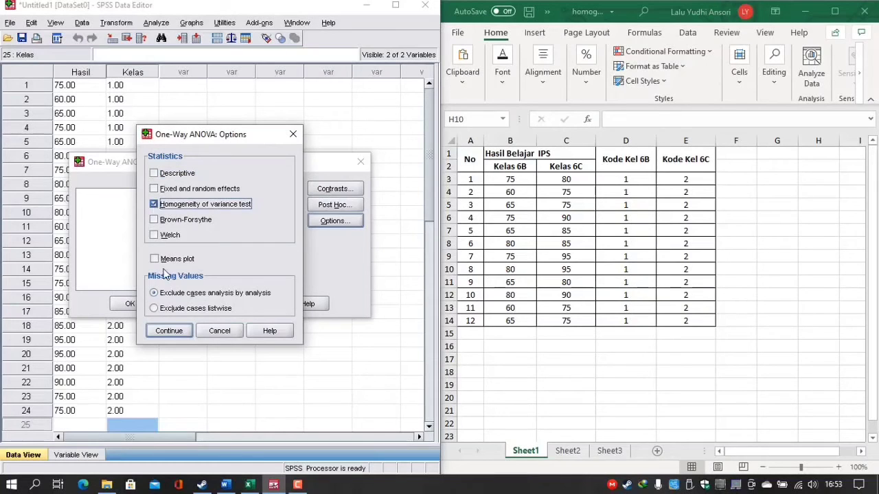
click(169, 331)
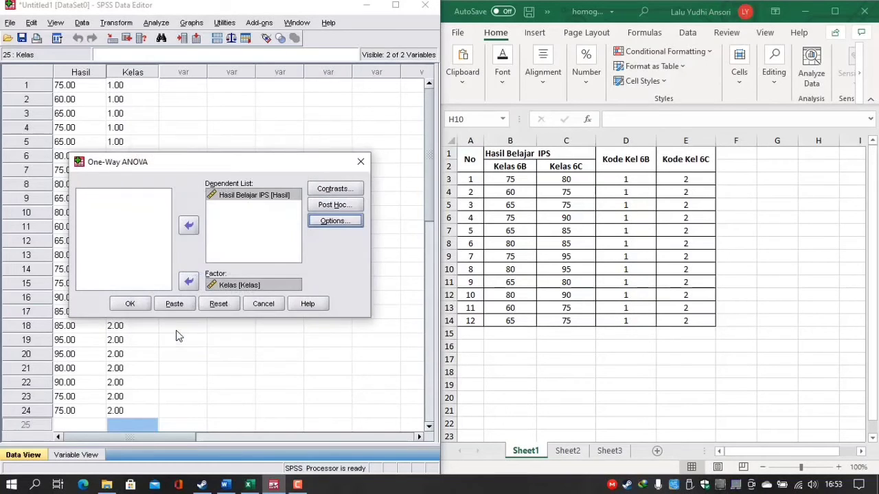
click(132, 304)
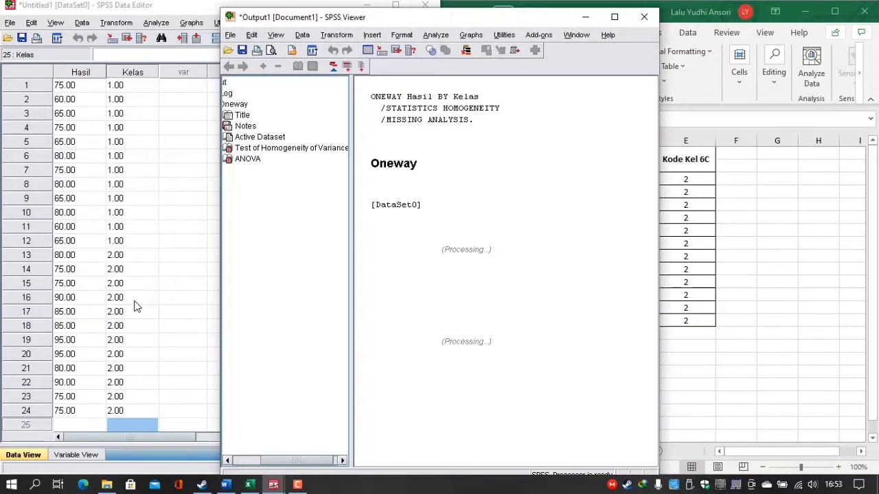
Step: Show the SPSS output side by side with the Word document Uji Homogenitas.docx to compare the results with its decision criteria
click(615, 16)
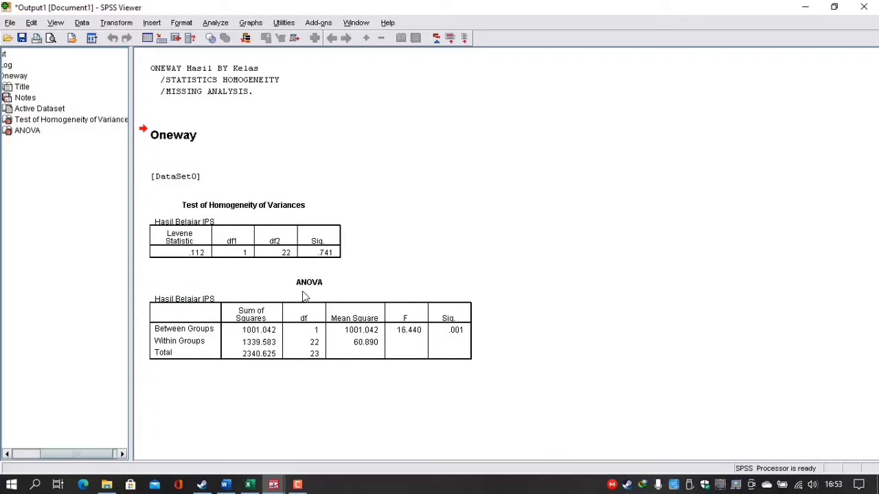
click(226, 485)
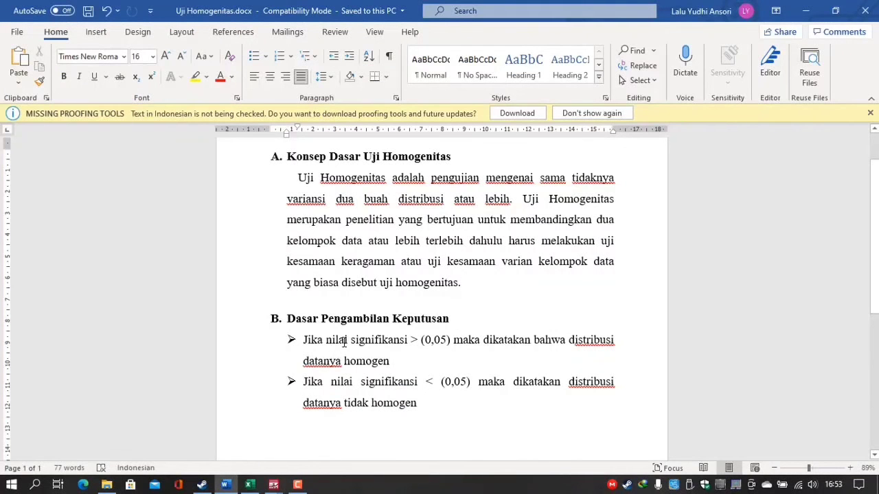
key(super+Right)
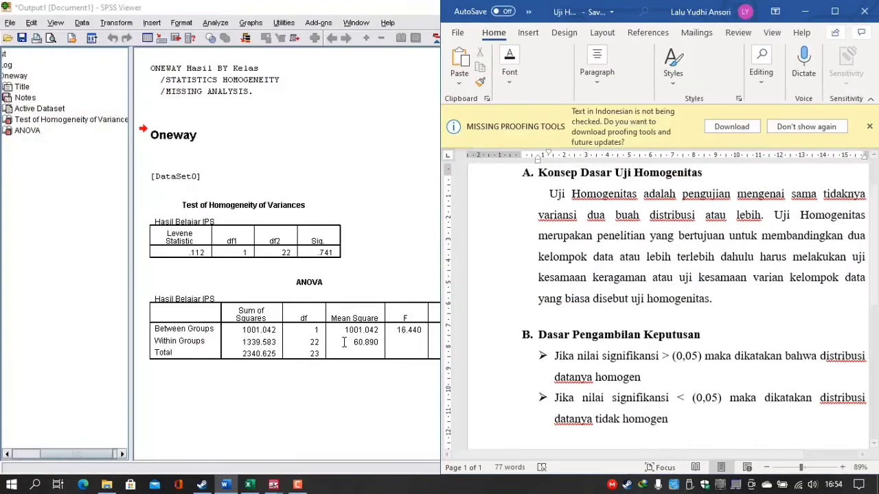
click(127, 85)
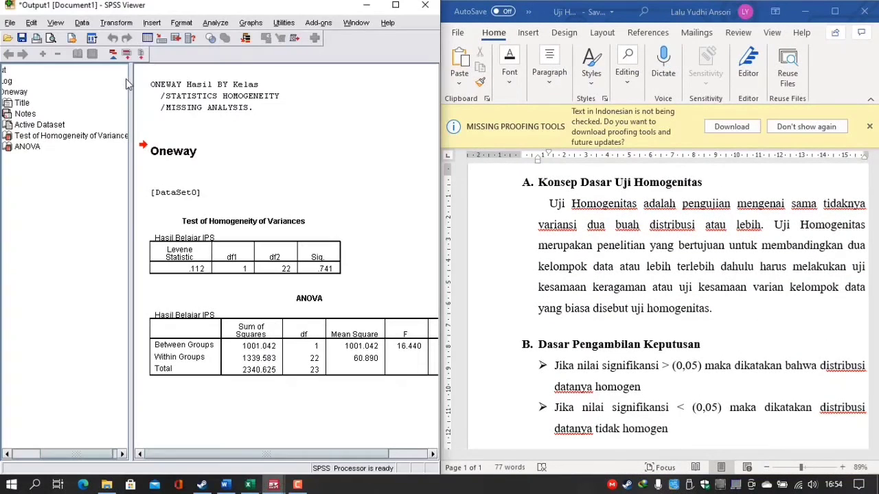